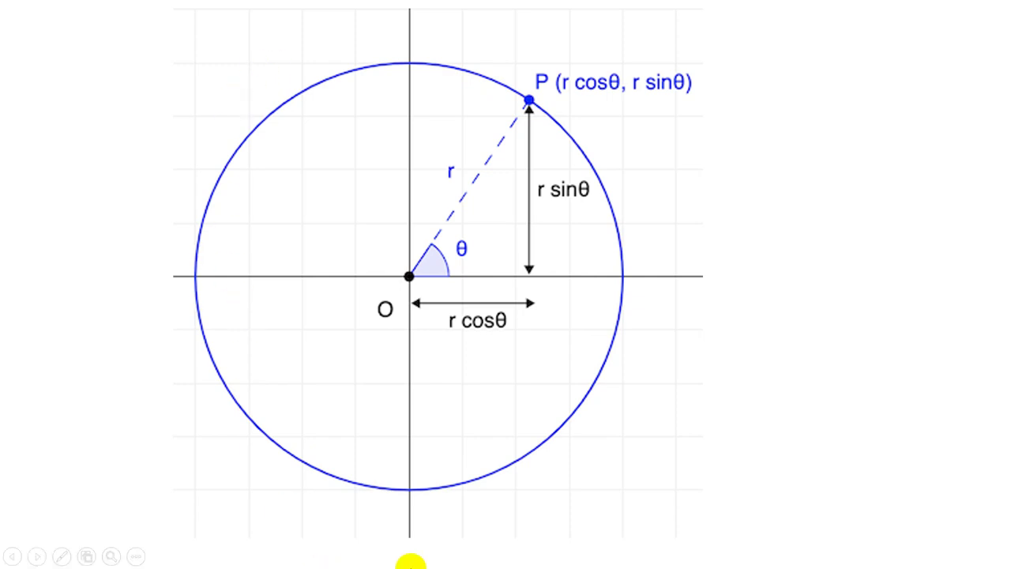
Step: End the slide show, switch to the empty COMSOL Multiphysics model and add a work plane to Geometry 1
{"action": "key", "text": "Escape"}
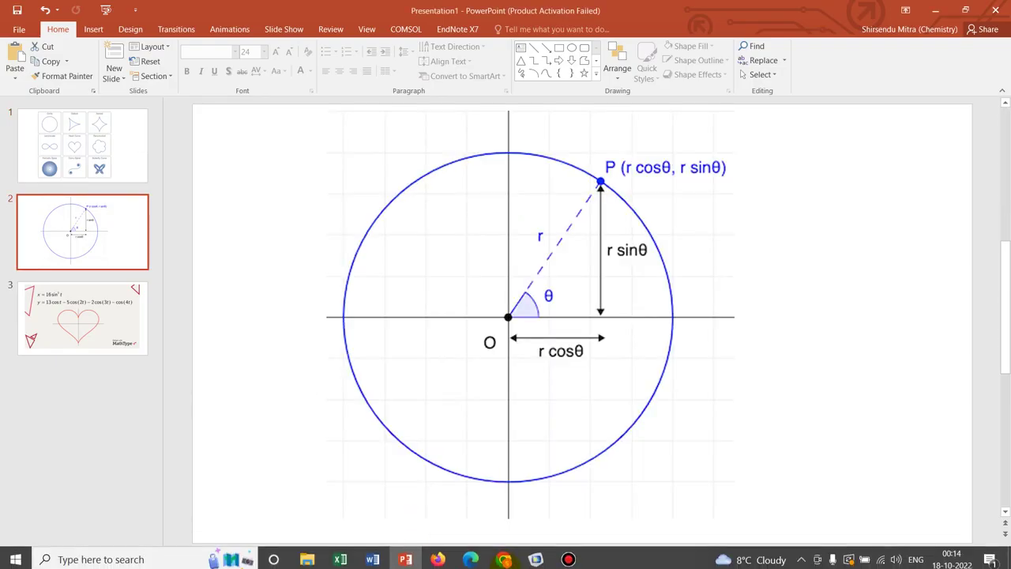
{"action": "mouse_move", "coordinate": [543, 555]}
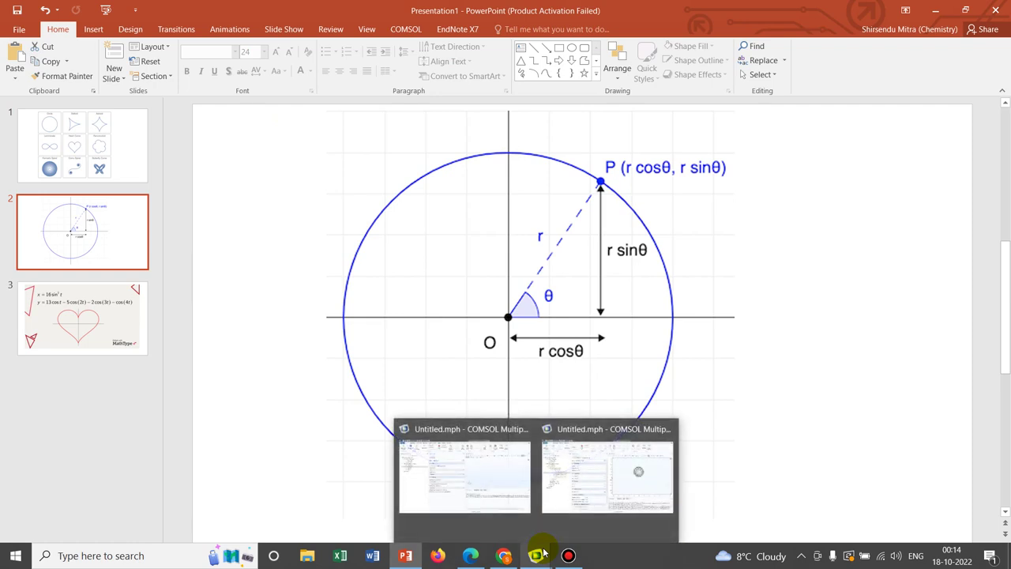
{"action": "left_click", "coordinate": [481, 476]}
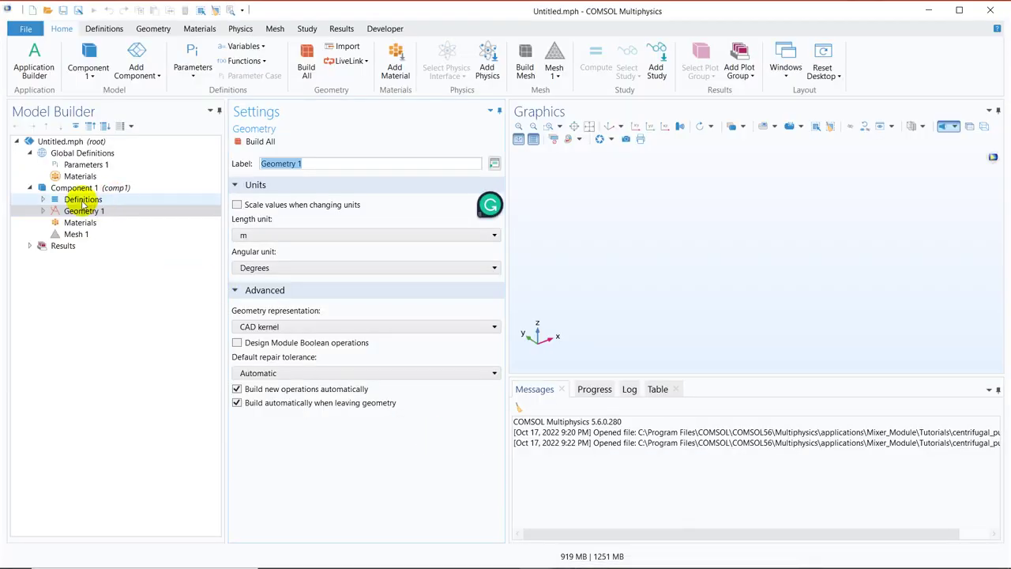
{"action": "left_click", "coordinate": [107, 212]}
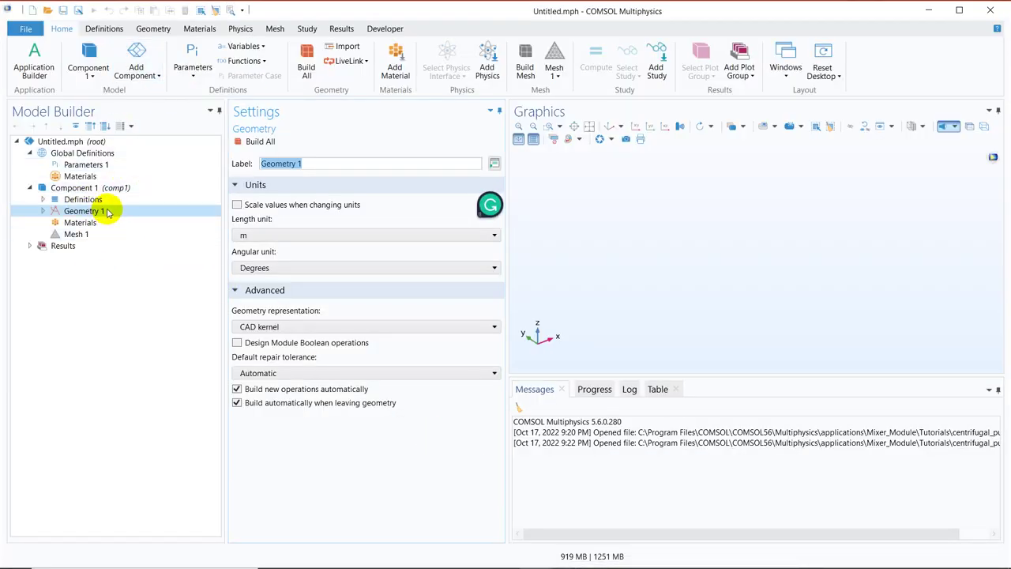
{"action": "right_click", "coordinate": [108, 212]}
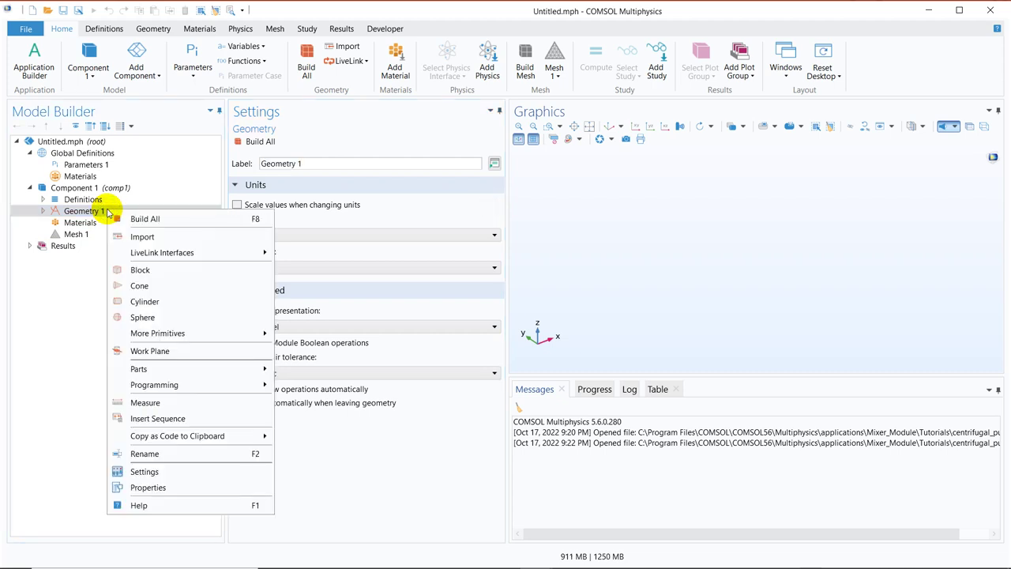
{"action": "left_click", "coordinate": [223, 351]}
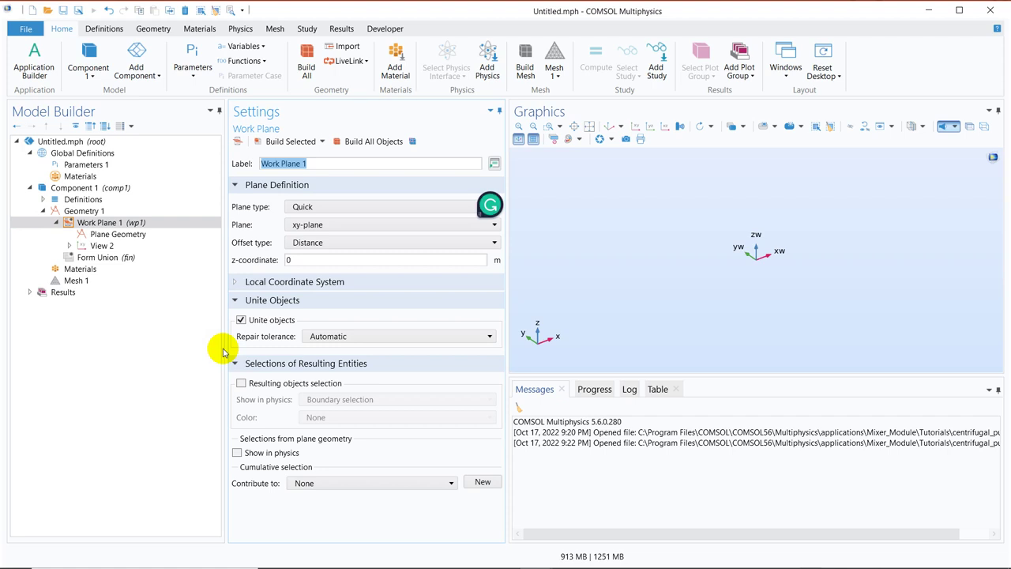
Step: Add a parametric curve to the plane geometry of Work Plane 1
{"action": "left_click", "coordinate": [135, 235]}
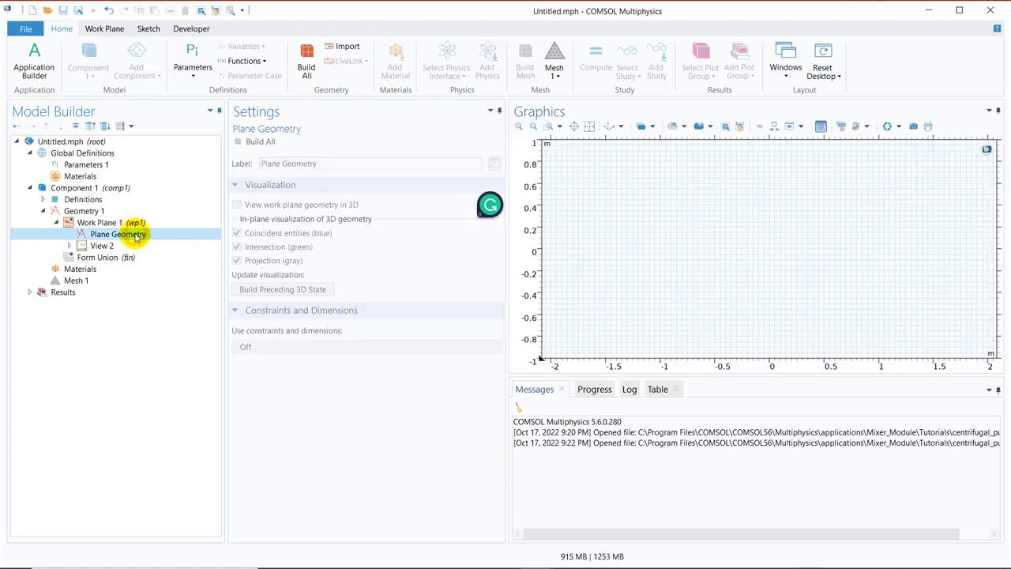
{"action": "right_click", "coordinate": [136, 236]}
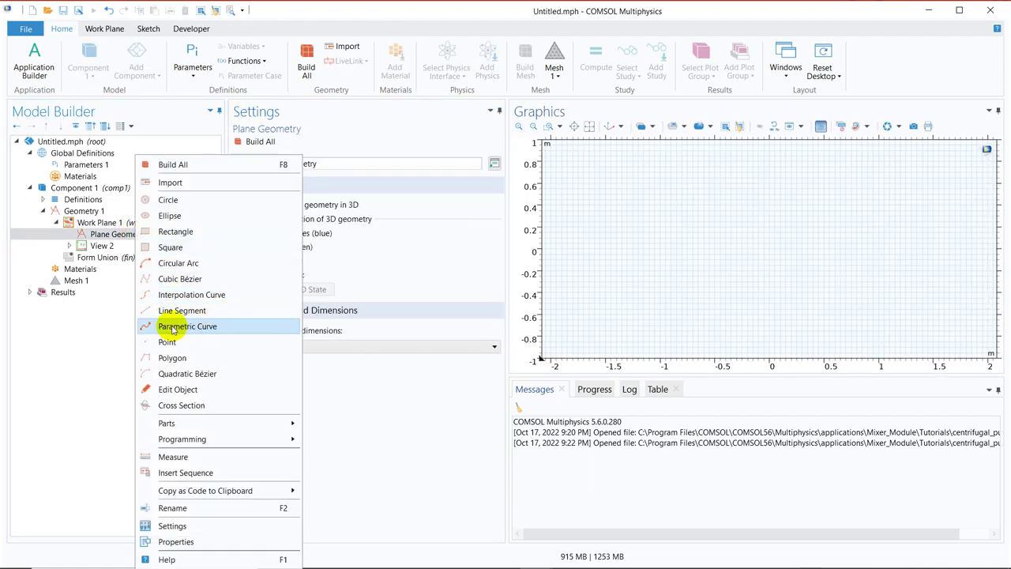
{"action": "left_click", "coordinate": [228, 326]}
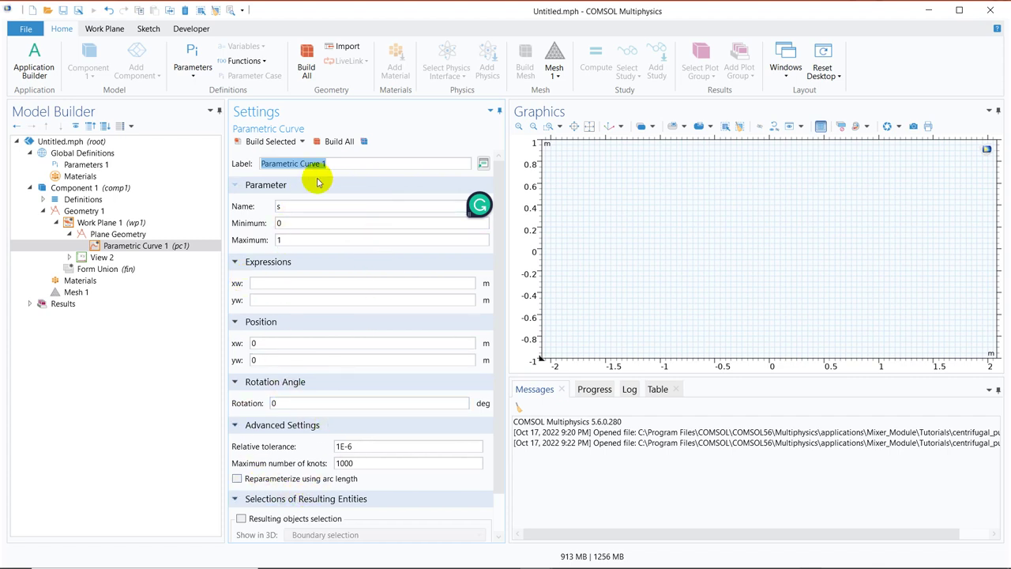
{"action": "double_click", "coordinate": [290, 207]}
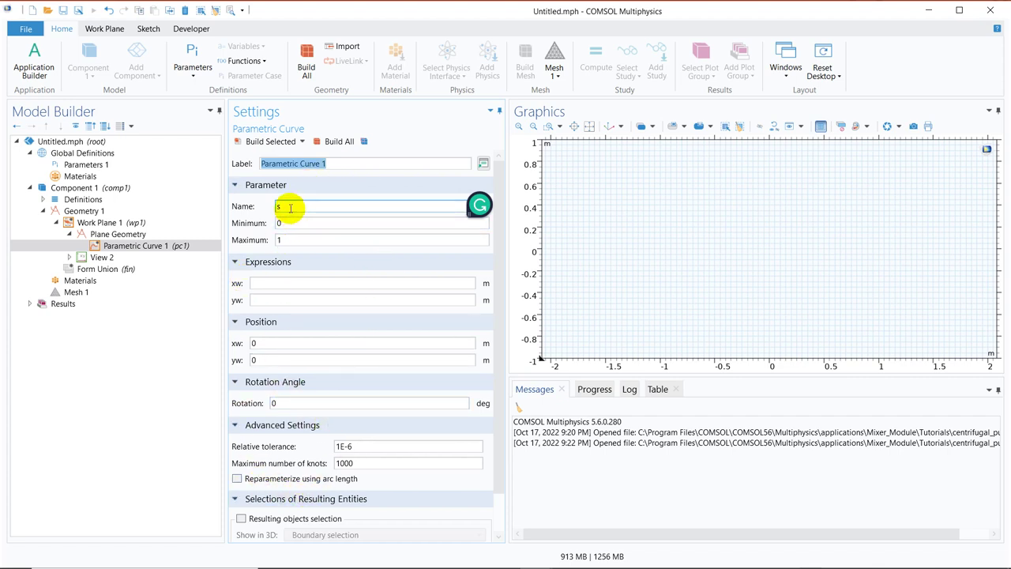
{"action": "left_click", "coordinate": [285, 205]}
{"action": "left_click", "coordinate": [282, 223]}
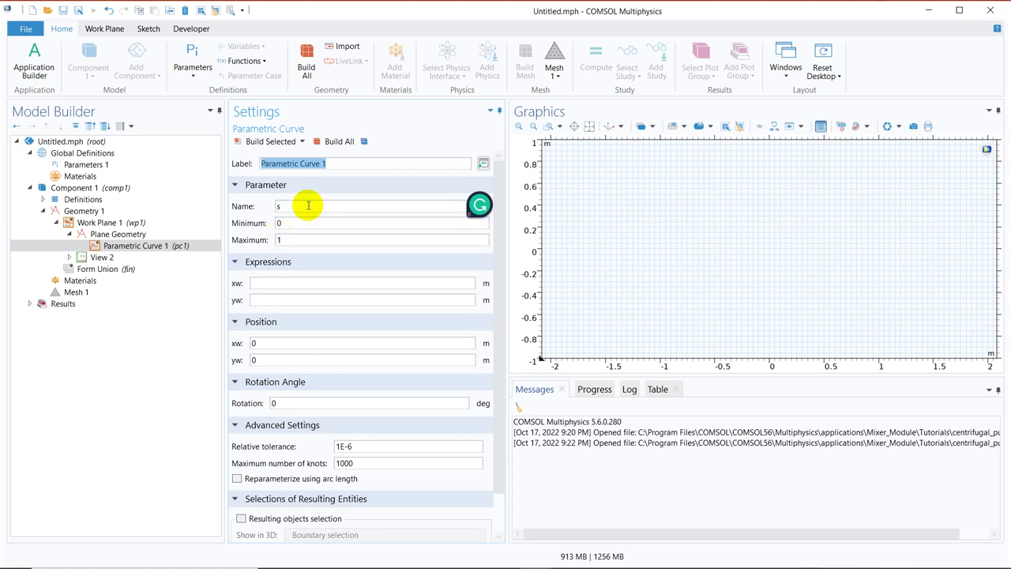
{"action": "left_click", "coordinate": [276, 302]}
{"action": "left_click", "coordinate": [269, 284]}
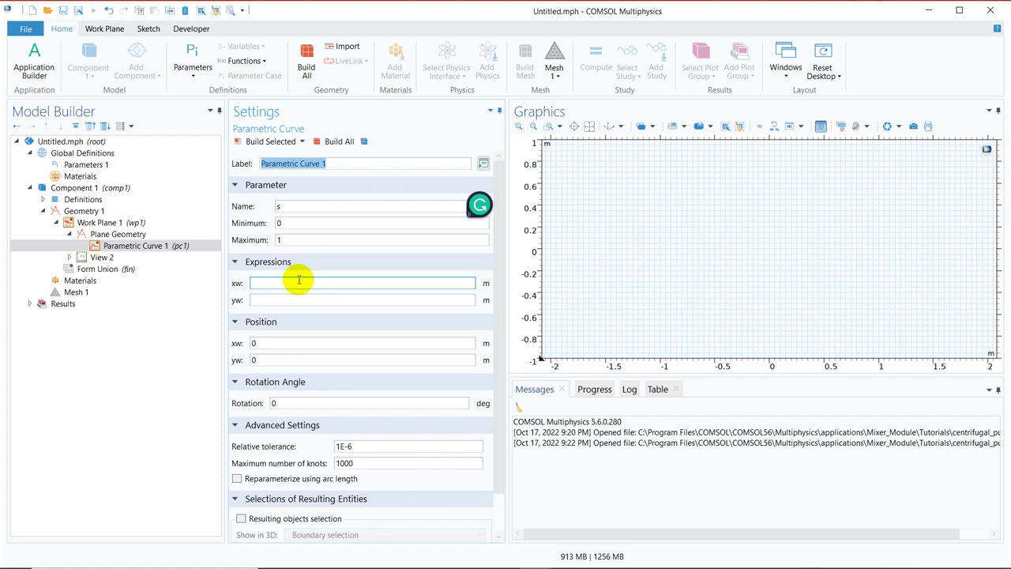
Step: Switch to PowerPoint to view the slide of example curves, and to Chrome to examine Wolfram's 2D parametric curve equations
{"action": "mouse_move", "coordinate": [535, 561]}
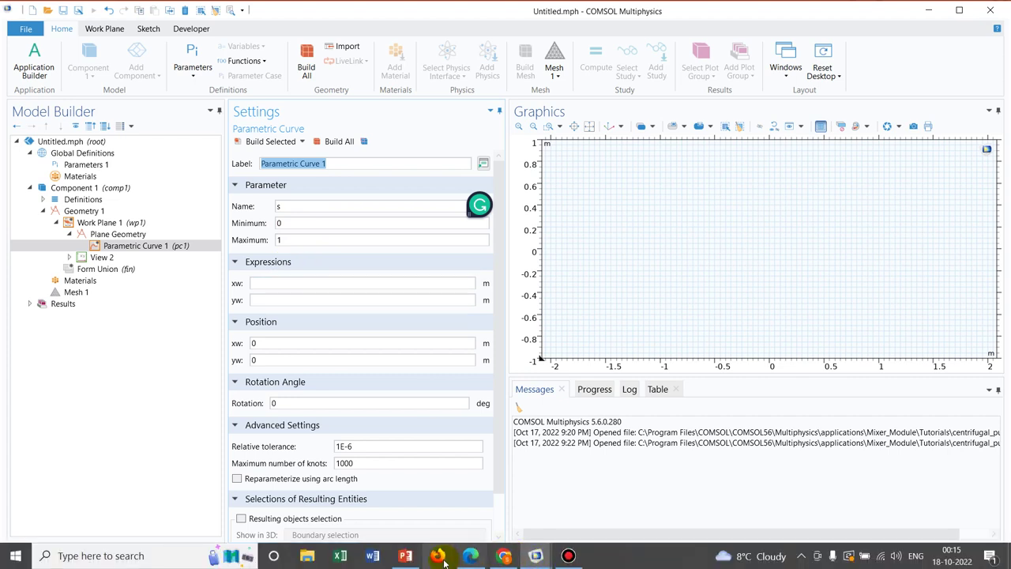
{"action": "mouse_move", "coordinate": [422, 560]}
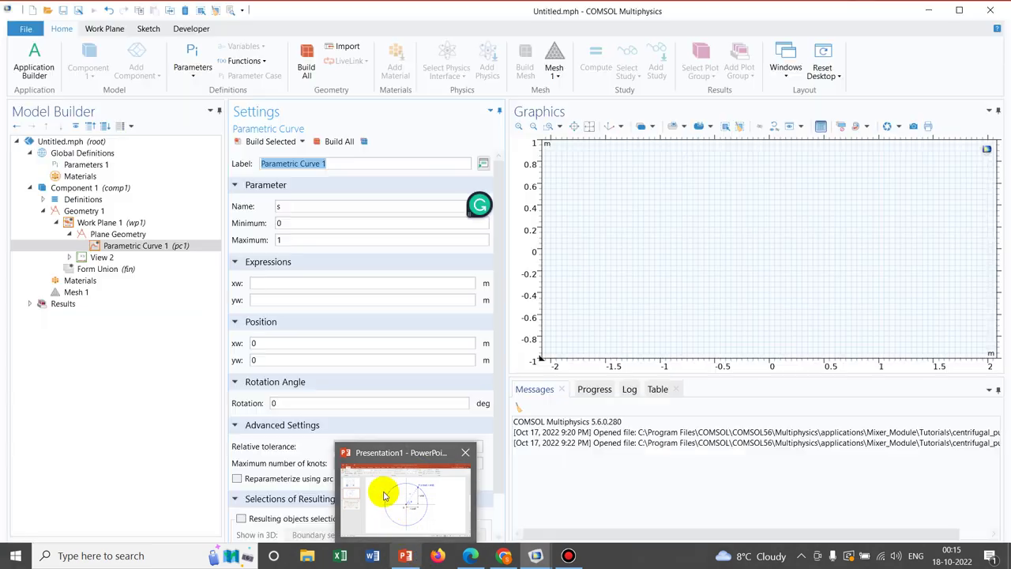
{"action": "mouse_move", "coordinate": [385, 495]}
{"action": "left_click", "coordinate": [102, 150]}
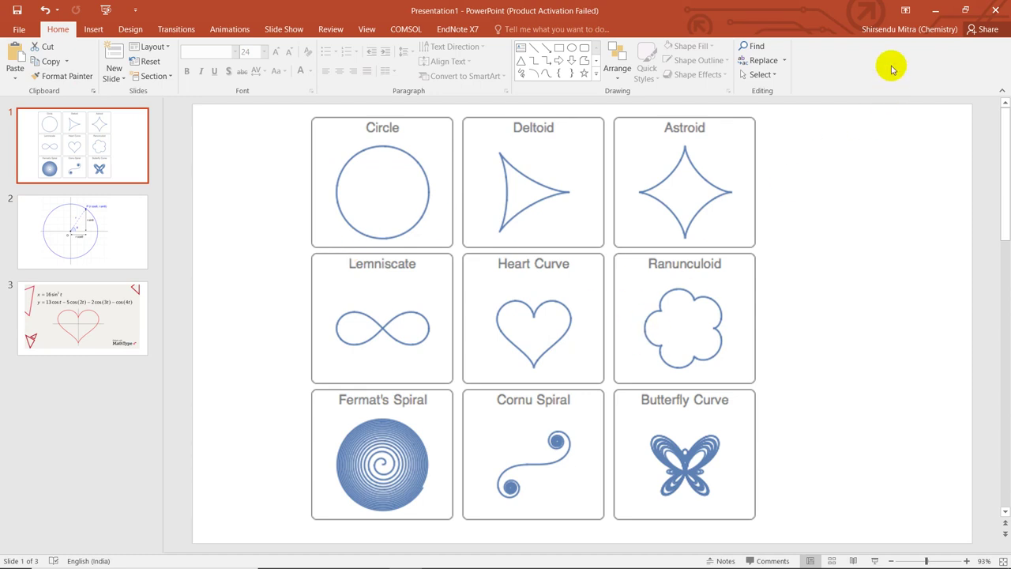
{"action": "left_click", "coordinate": [938, 9]}
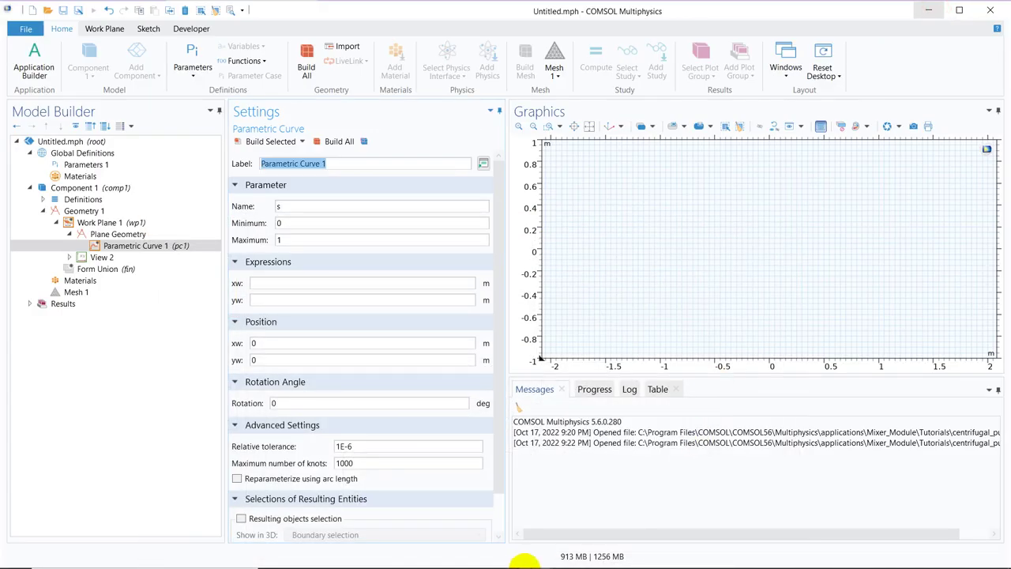
{"action": "left_click", "coordinate": [504, 556]}
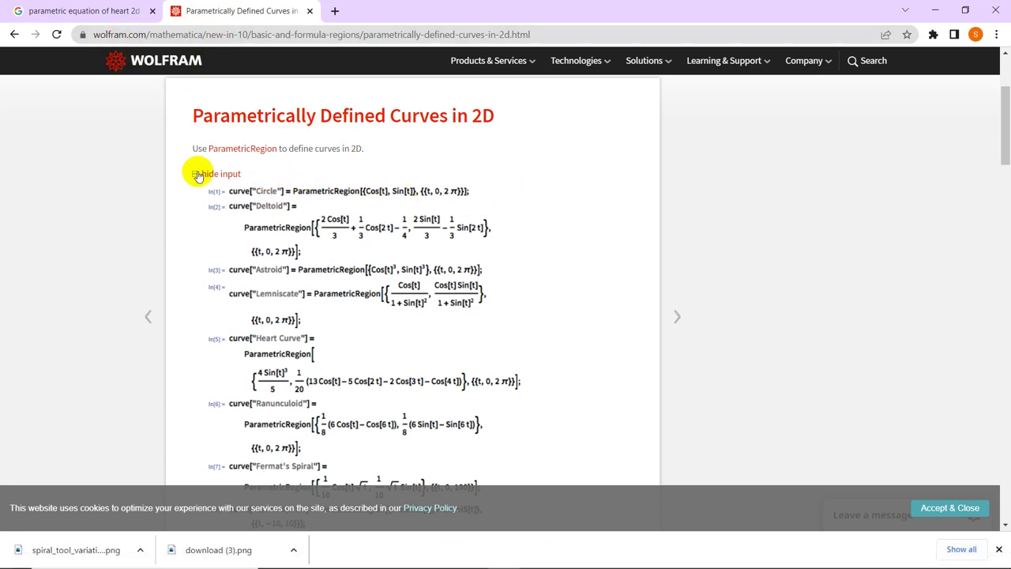
{"action": "left_click", "coordinate": [198, 175]}
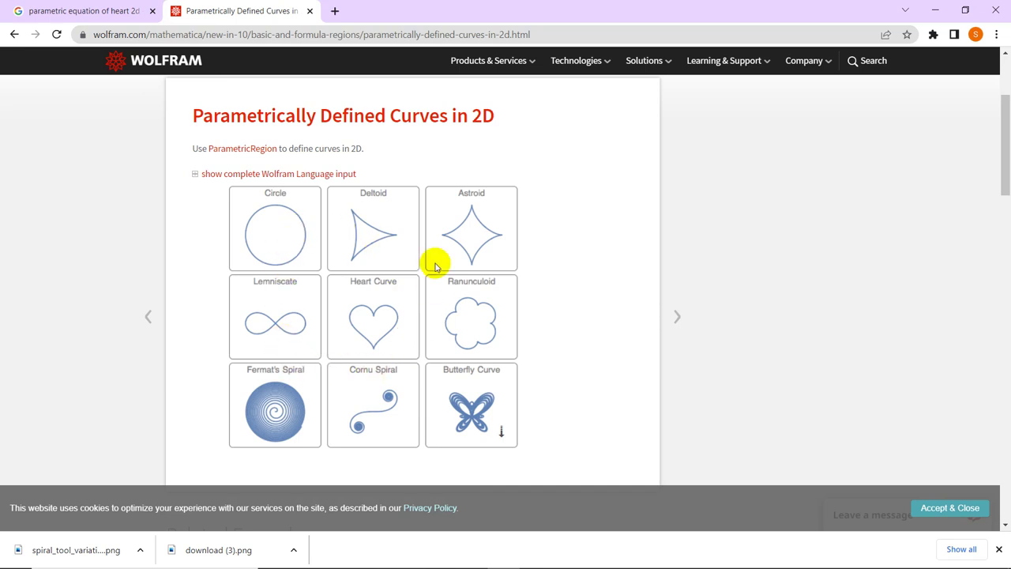
{"action": "left_click", "coordinate": [194, 175]}
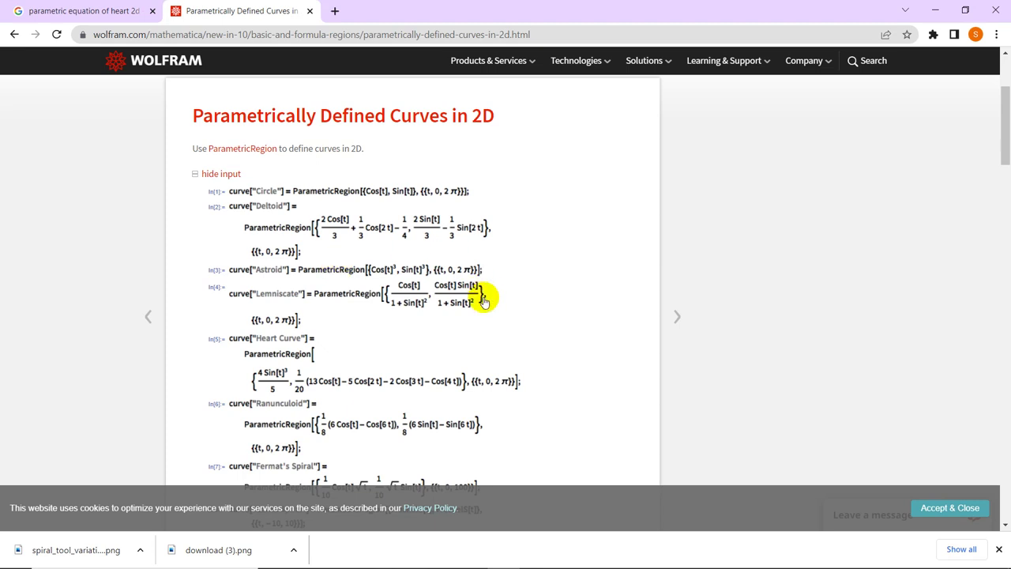
Step: Switch back to COMSOL, set the curve expressions to xw = 0.5*cos(s) and yw = 0.5*sin(s), and build the curve
{"action": "left_click", "coordinate": [537, 558]}
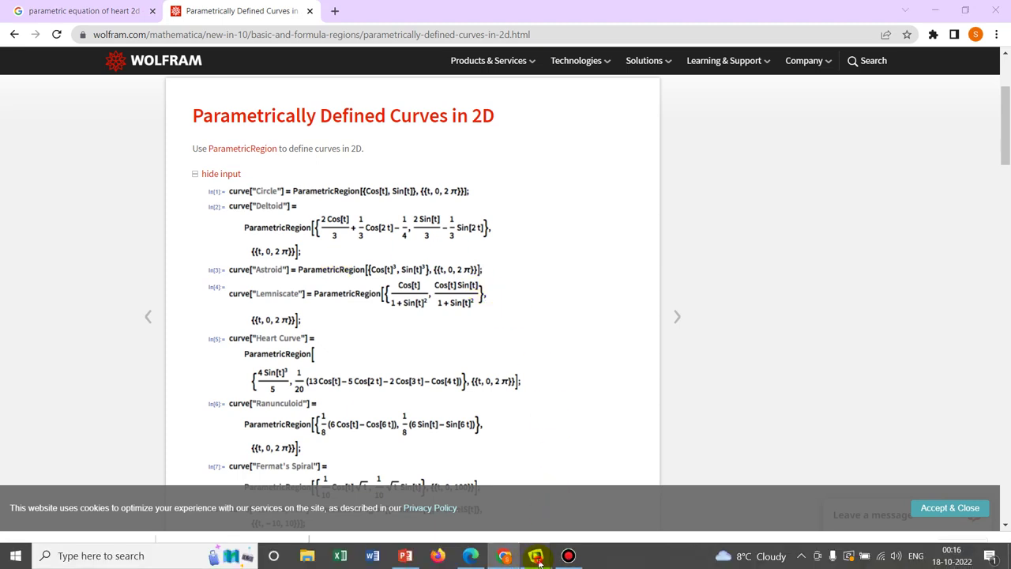
{"action": "left_click", "coordinate": [514, 478]}
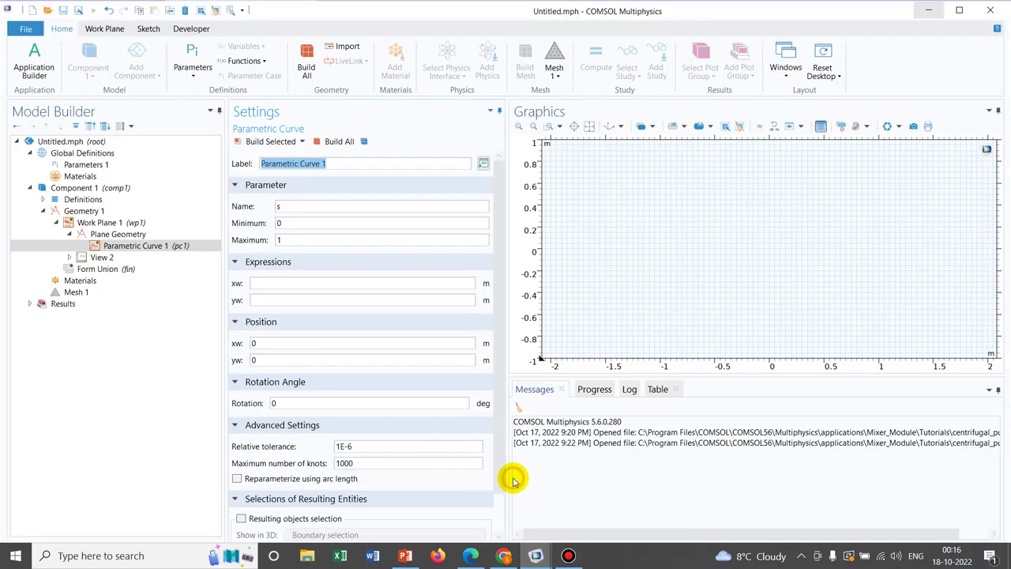
{"action": "left_click", "coordinate": [304, 287]}
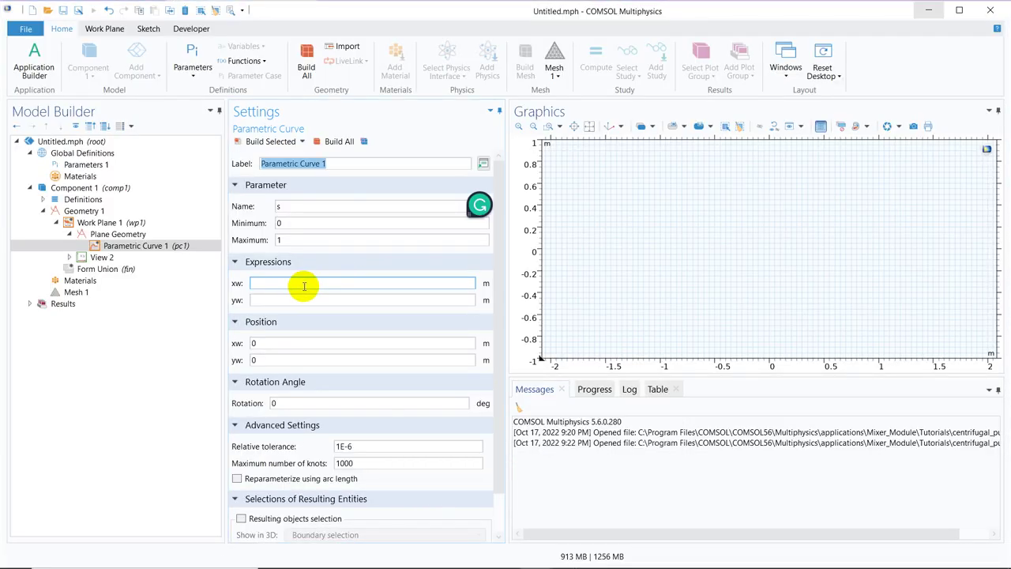
{"action": "type", "text": "2"}
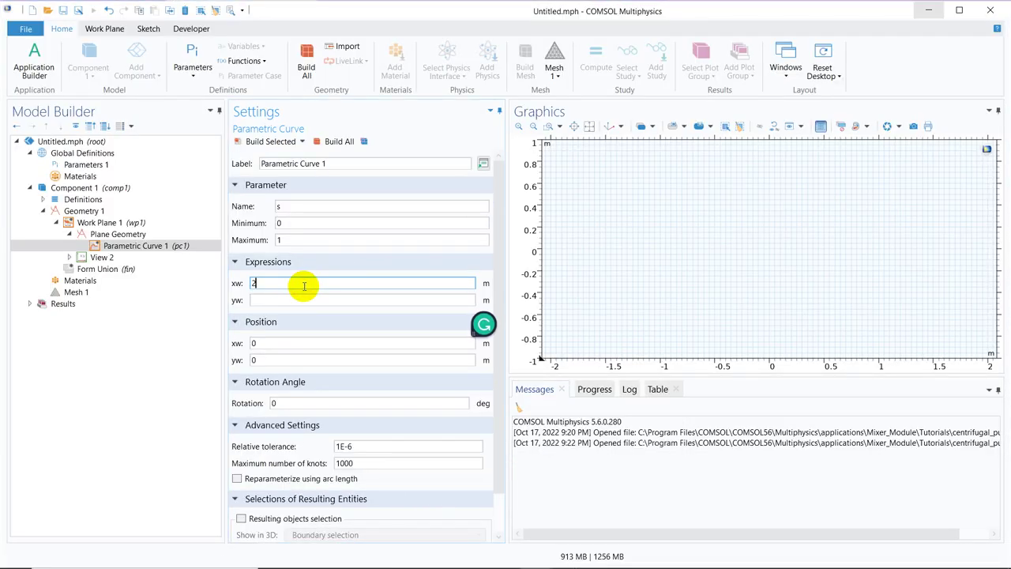
{"action": "type", "text": "0.5*cos(s"}
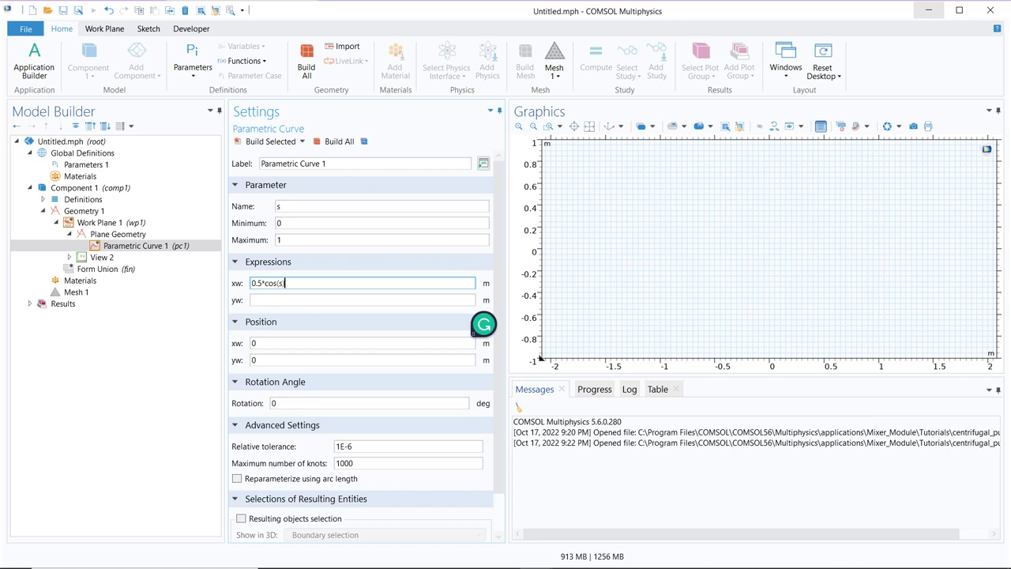
{"action": "left_click", "coordinate": [294, 298]}
{"action": "type", "text": "0"}
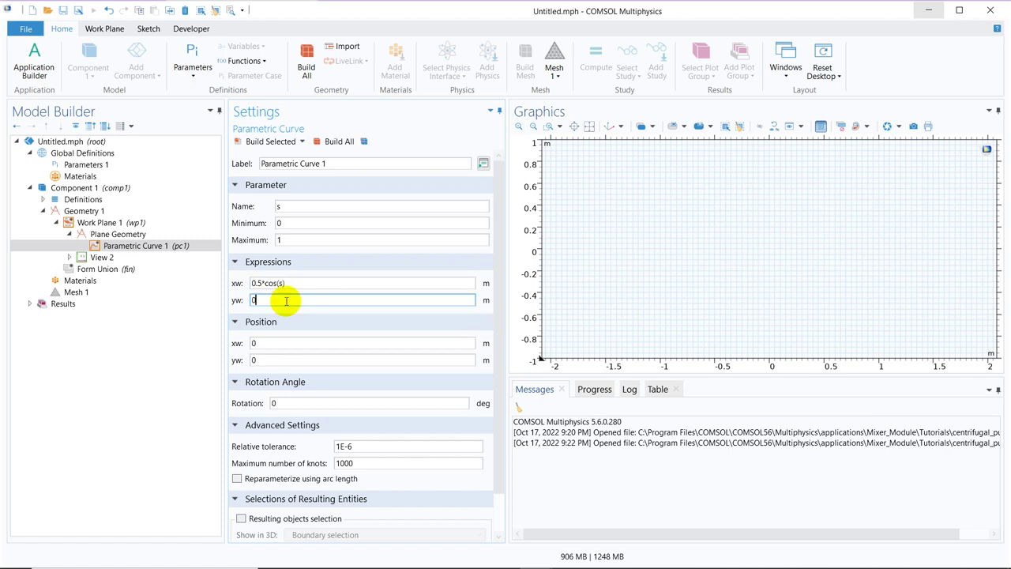
{"action": "type", "text": ".5*sin(s"}
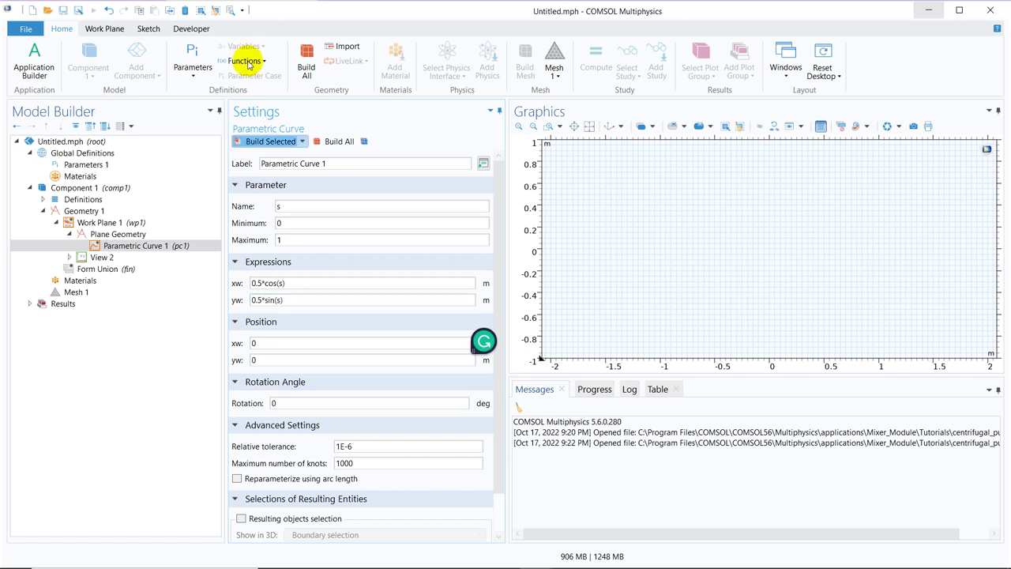
{"action": "left_click", "coordinate": [269, 143]}
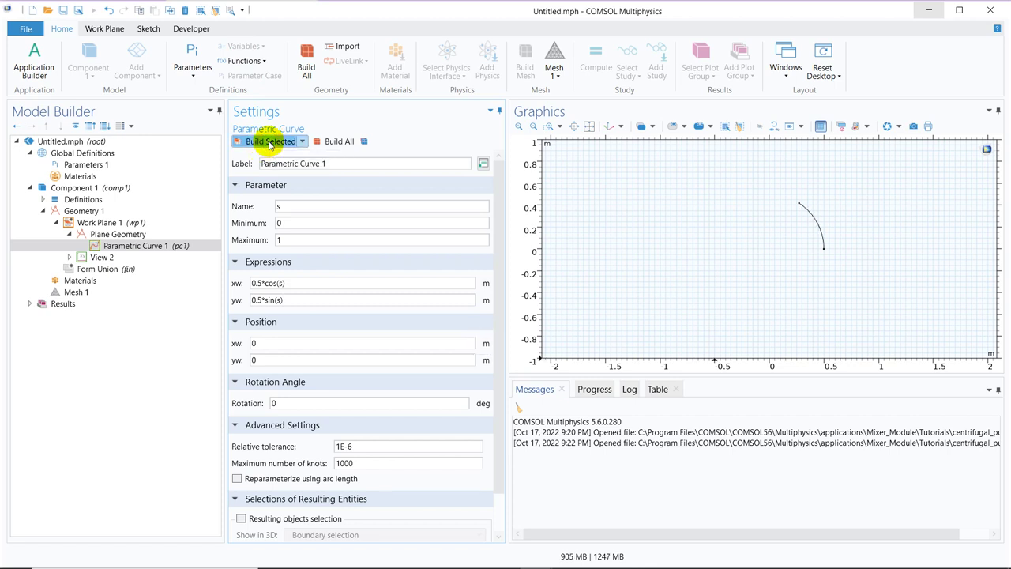
Step: Set the curve parameter's maximum to 2*pi and rebuild it as a full circle
{"action": "left_click_drag", "start_coordinate": [285, 239], "coordinate": [263, 242]}
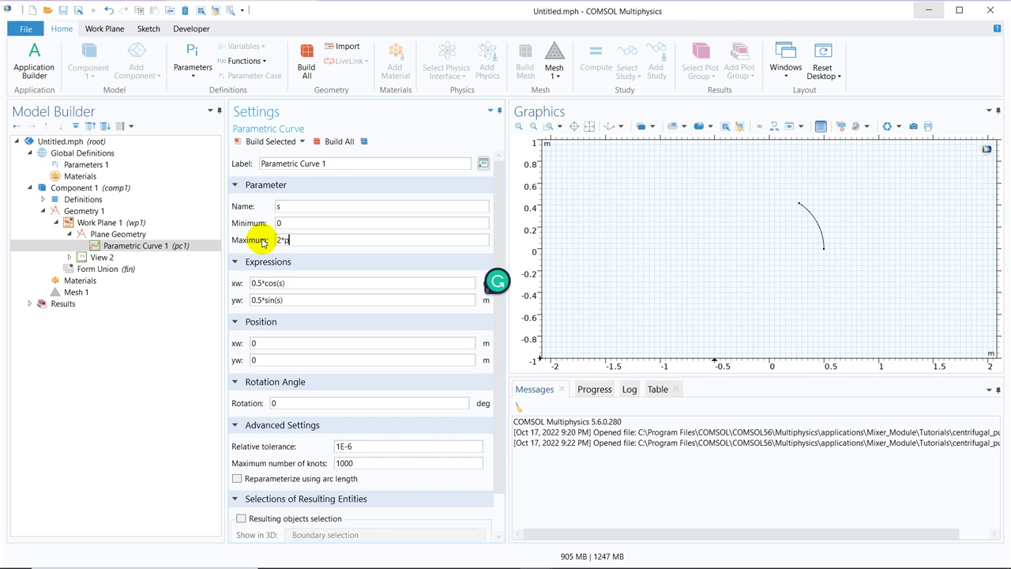
{"action": "left_click", "coordinate": [261, 142]}
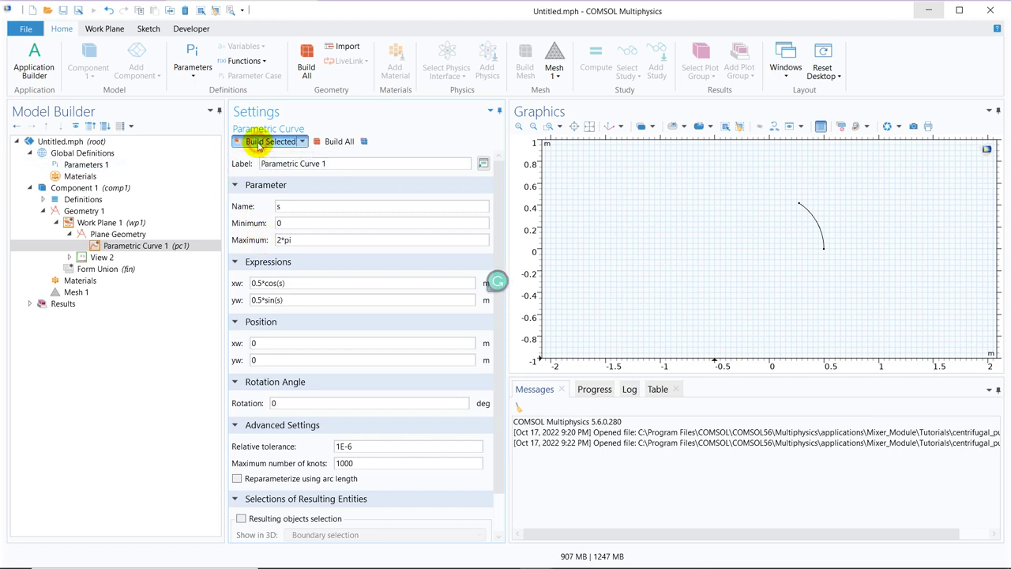
{"action": "left_click", "coordinate": [589, 126]}
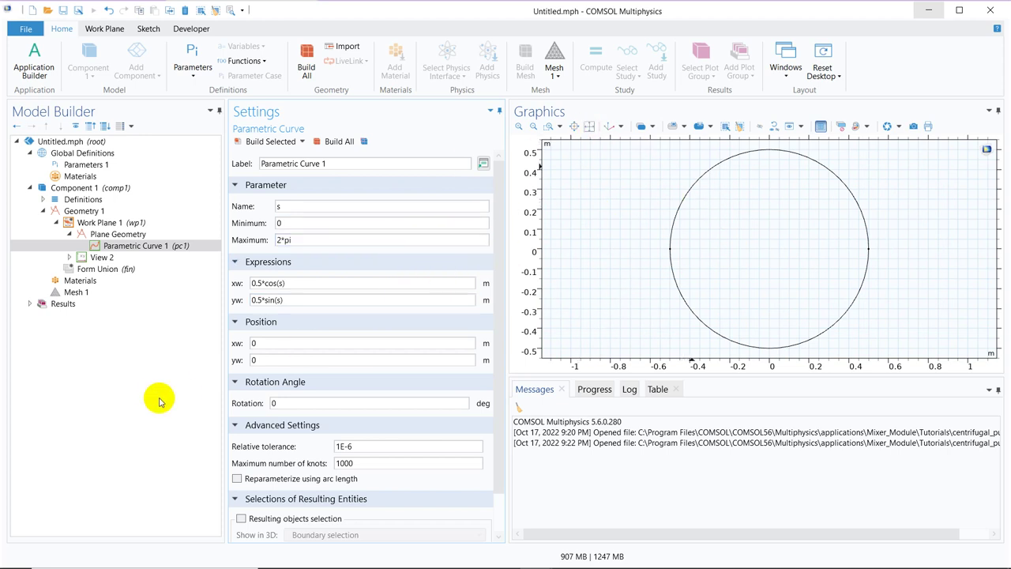
Step: Change the xw expression to 0.8*cos(s) and rebuild the curve as an ellipse
{"action": "left_click", "coordinate": [264, 283]}
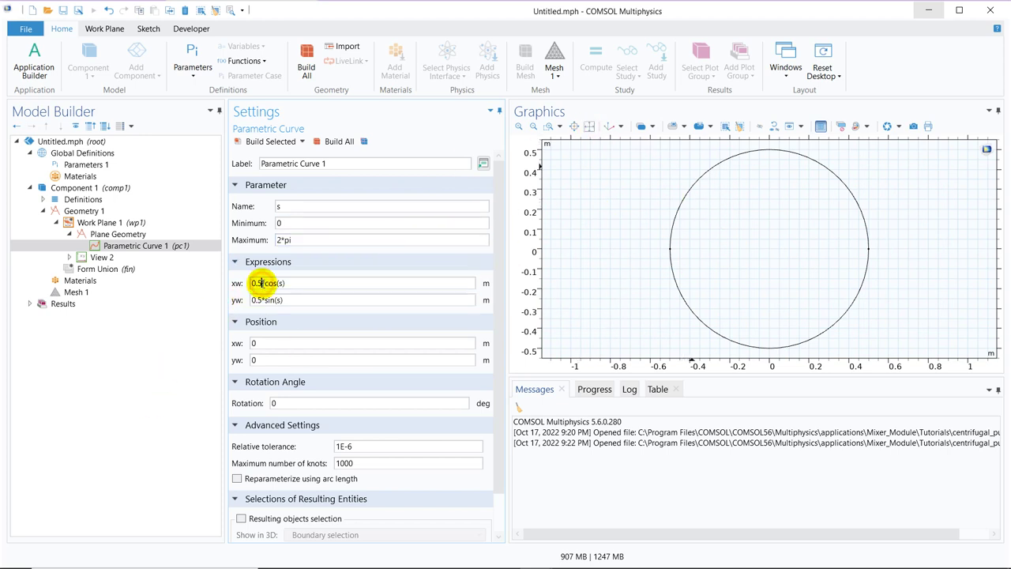
{"action": "key", "text": "BackSpace"}
{"action": "key", "text": "BackSpace"}
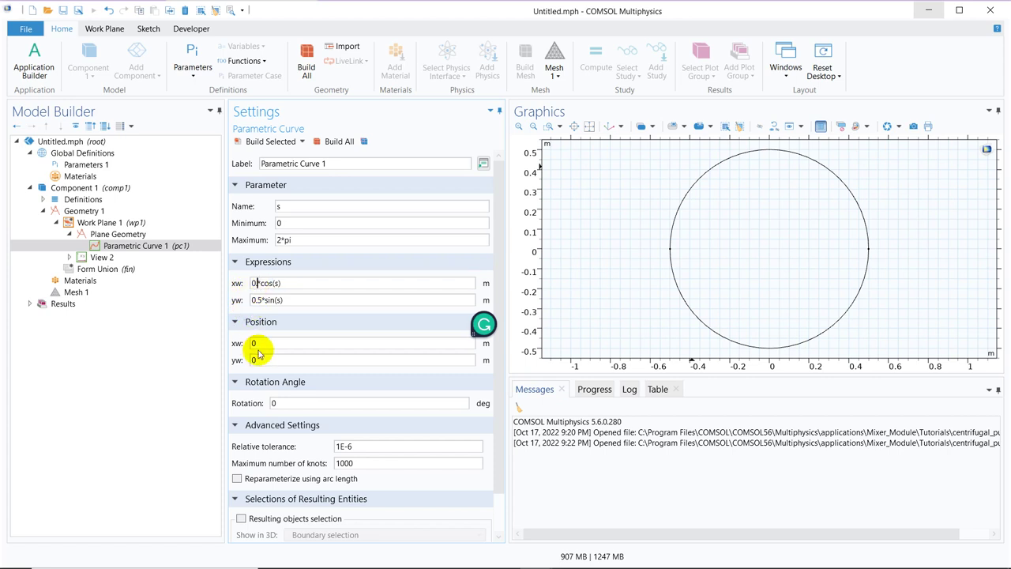
{"action": "type", "text": ".8"}
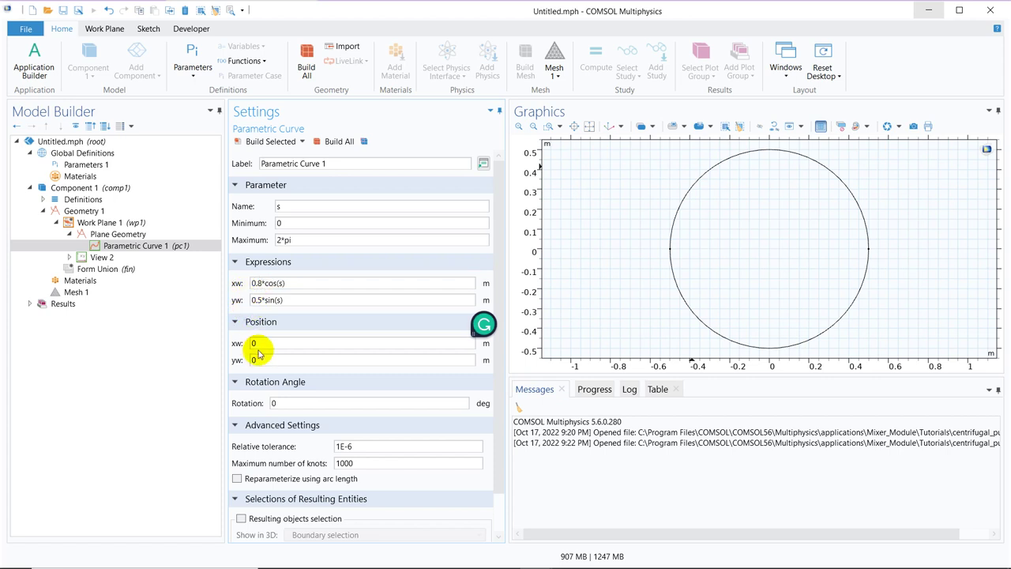
{"action": "left_click", "coordinate": [264, 298]}
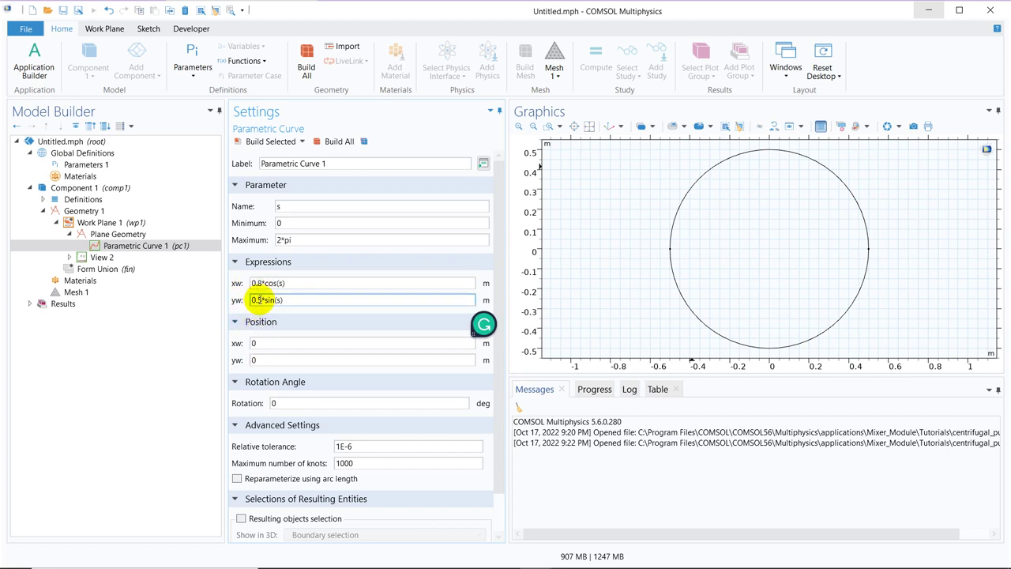
{"action": "left_click", "coordinate": [266, 142]}
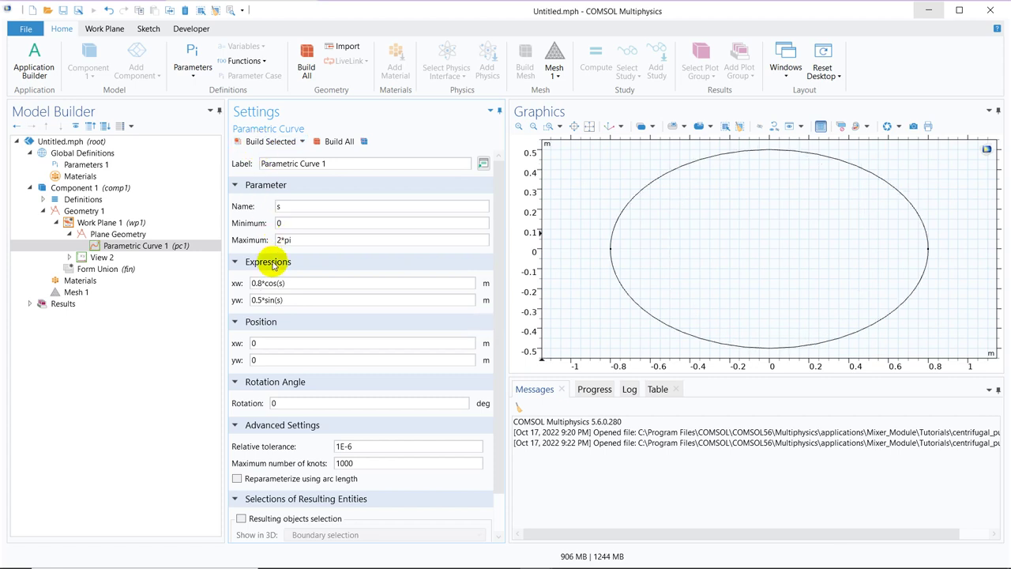
Step: Set the curve expressions to xw = 0.5*cos(s) and yw = 0.8*sin(s), and rebuild it as a vertical ellipse fitted to the view
{"action": "left_click", "coordinate": [262, 301]}
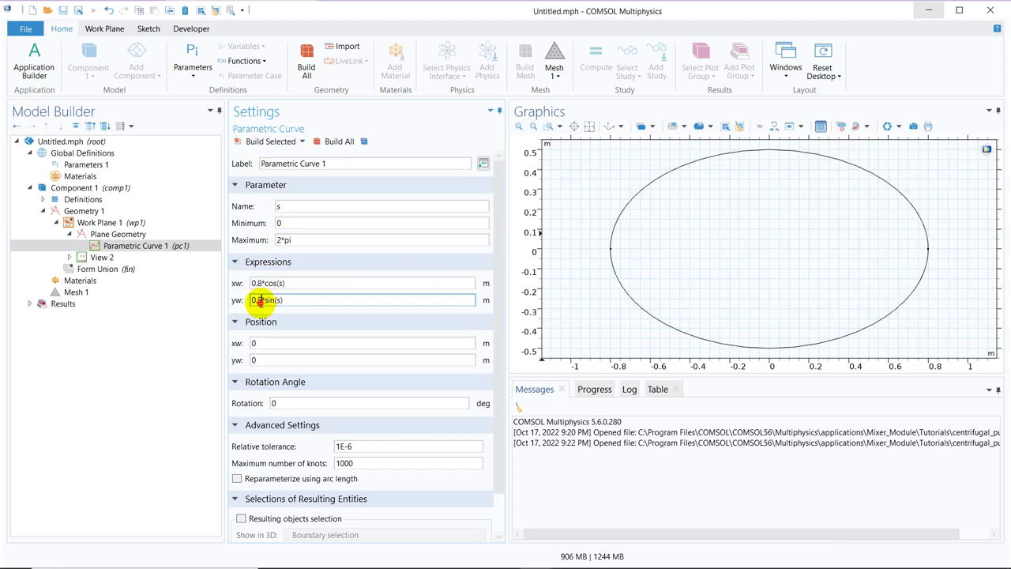
{"action": "key", "text": "BackSpace"}
{"action": "type", "text": "8"}
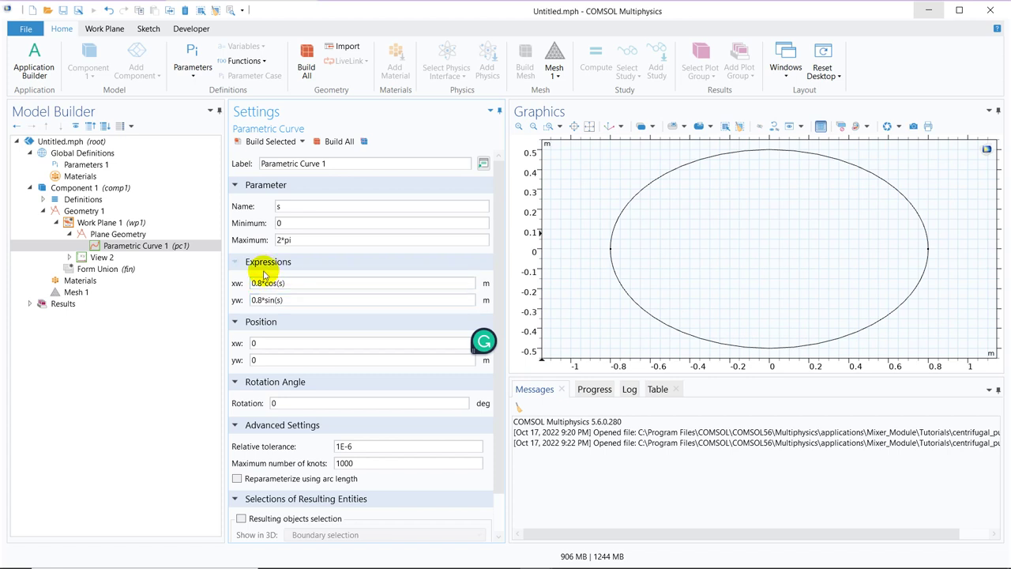
{"action": "left_click", "coordinate": [261, 283]}
{"action": "key", "text": "BackSpace"}
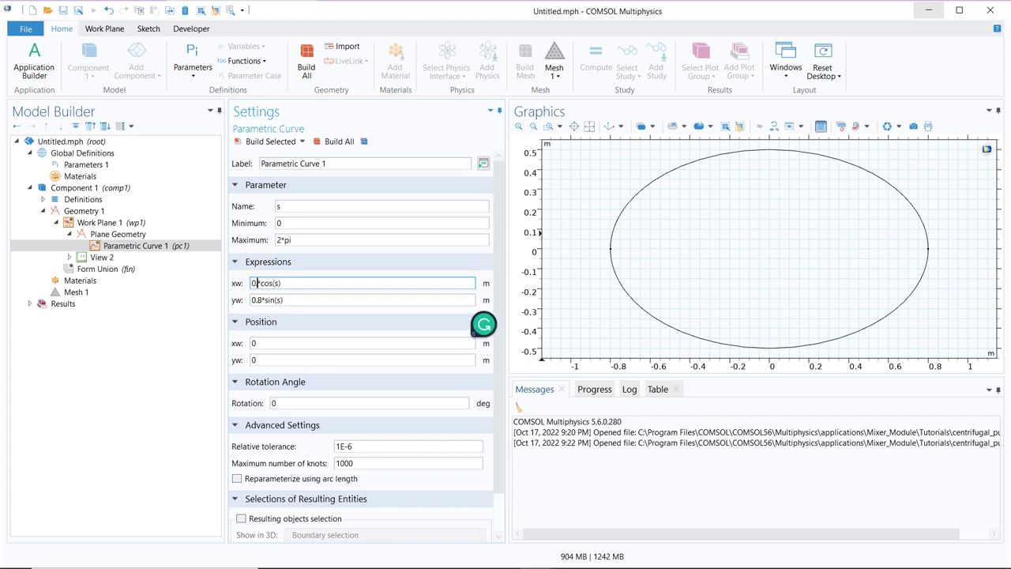
{"action": "type", "text": "5"}
{"action": "left_click", "coordinate": [271, 142]}
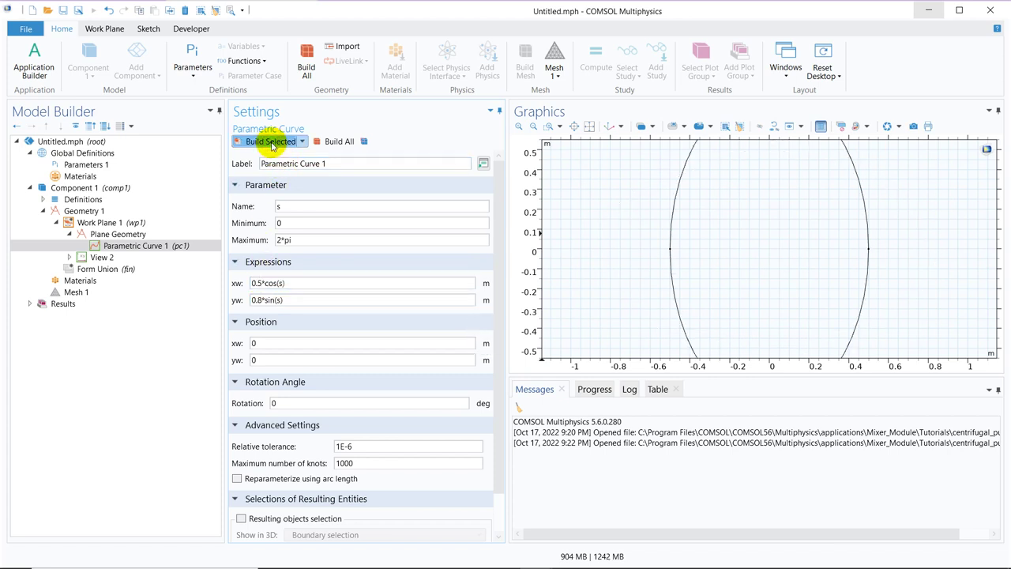
{"action": "left_click", "coordinate": [589, 128]}
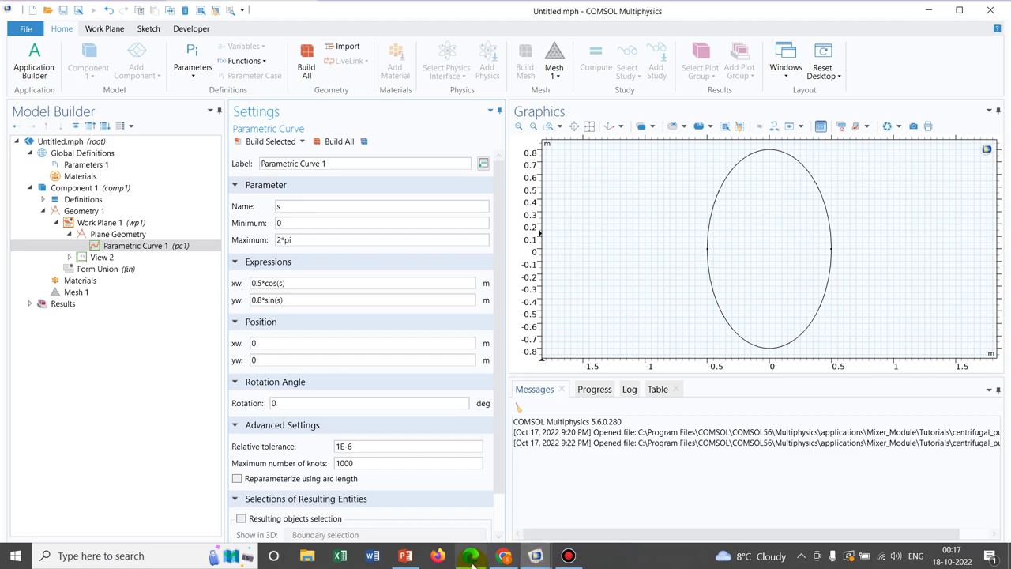
Step: Switch to Chrome to examine the astroid equation on Wolfram's 2D parametric curves page, and return to COMSOL
{"action": "mouse_move", "coordinate": [500, 560]}
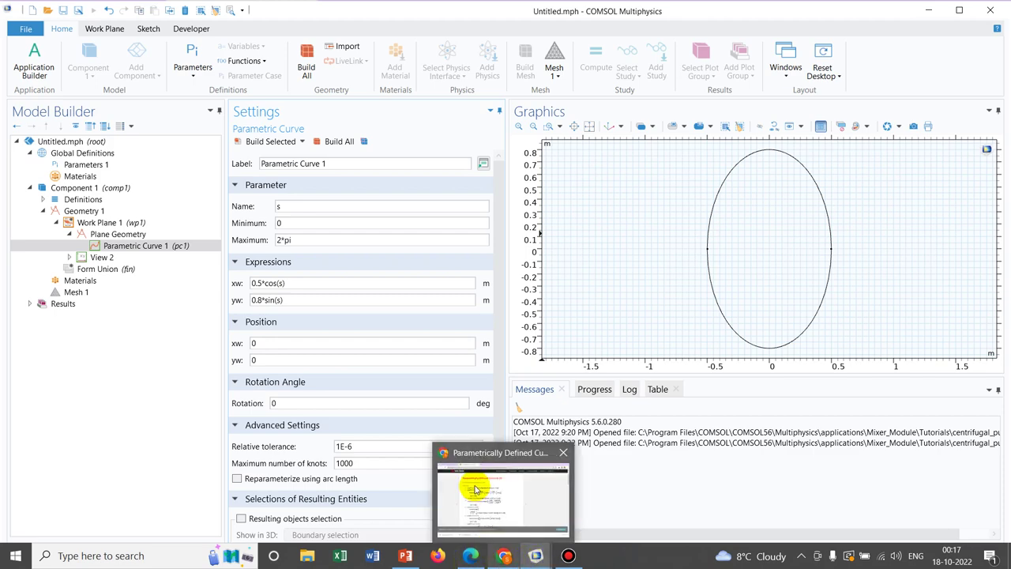
{"action": "mouse_move", "coordinate": [475, 486]}
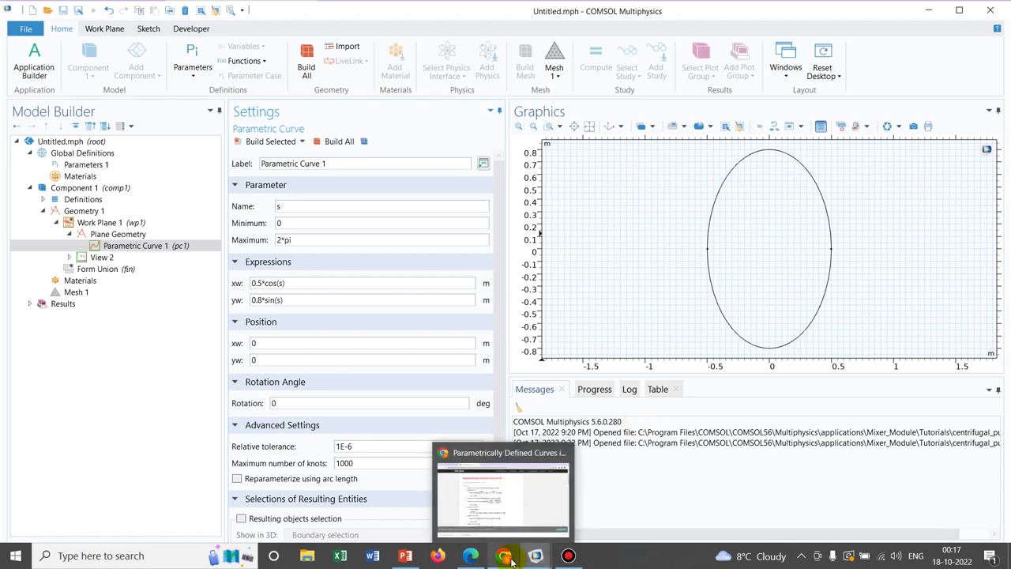
{"action": "left_click", "coordinate": [486, 496]}
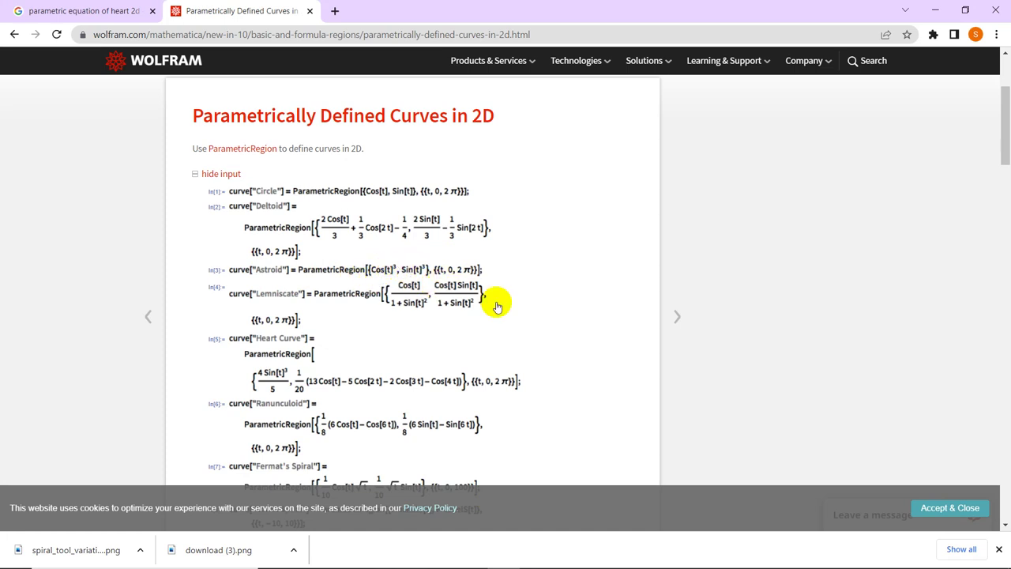
{"action": "left_click", "coordinate": [935, 10]}
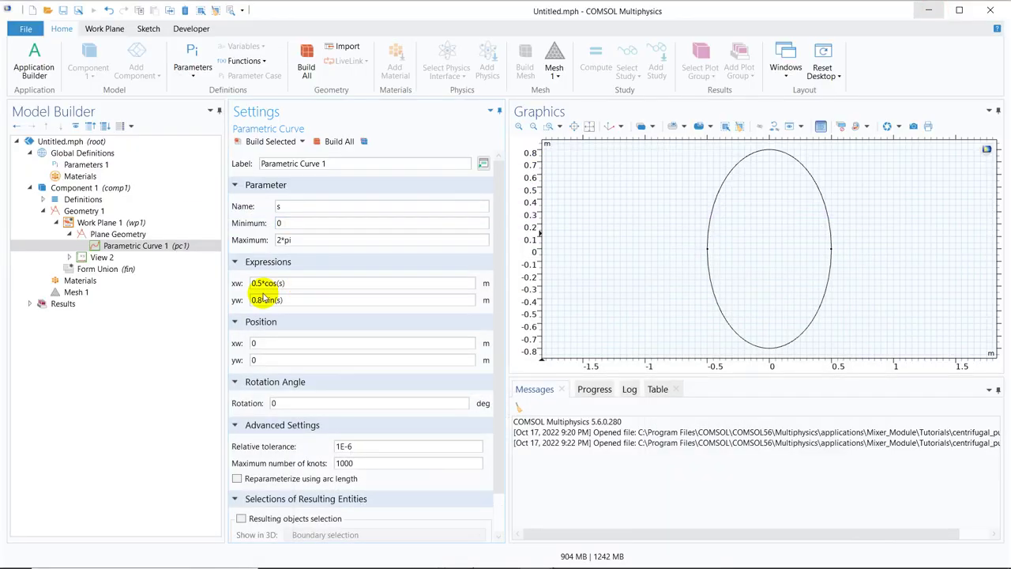
Step: Change the xw expression of Parametric Curve 1 to cos(s)^3
{"action": "left_click_drag", "start_coordinate": [265, 289], "coordinate": [305, 288]}
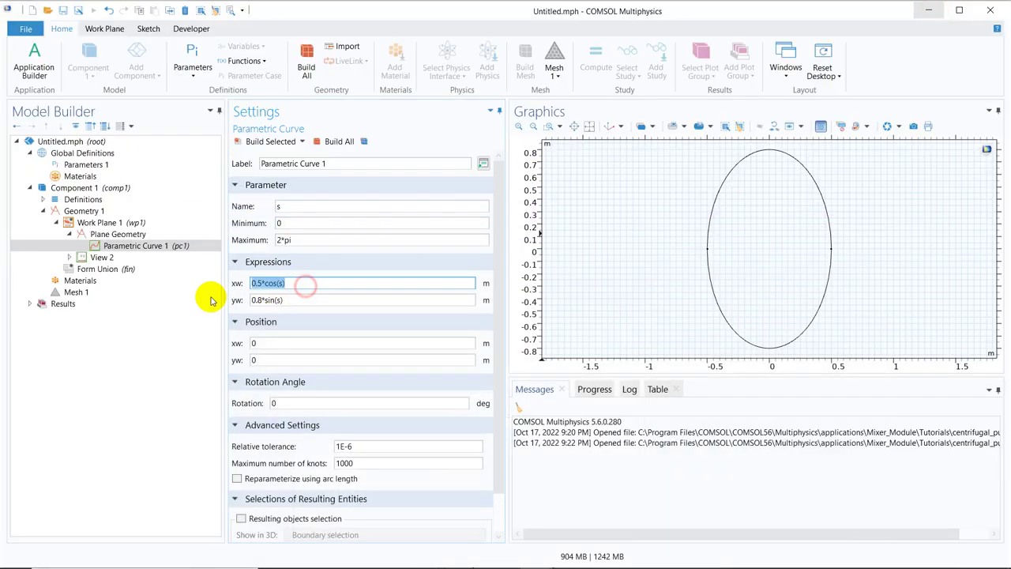
{"action": "left_click", "coordinate": [264, 284]}
{"action": "key", "text": "BackSpace"}
{"action": "key", "text": "BackSpace"}
{"action": "key", "text": "BackSpace"}
{"action": "key", "text": "BackSpace"}
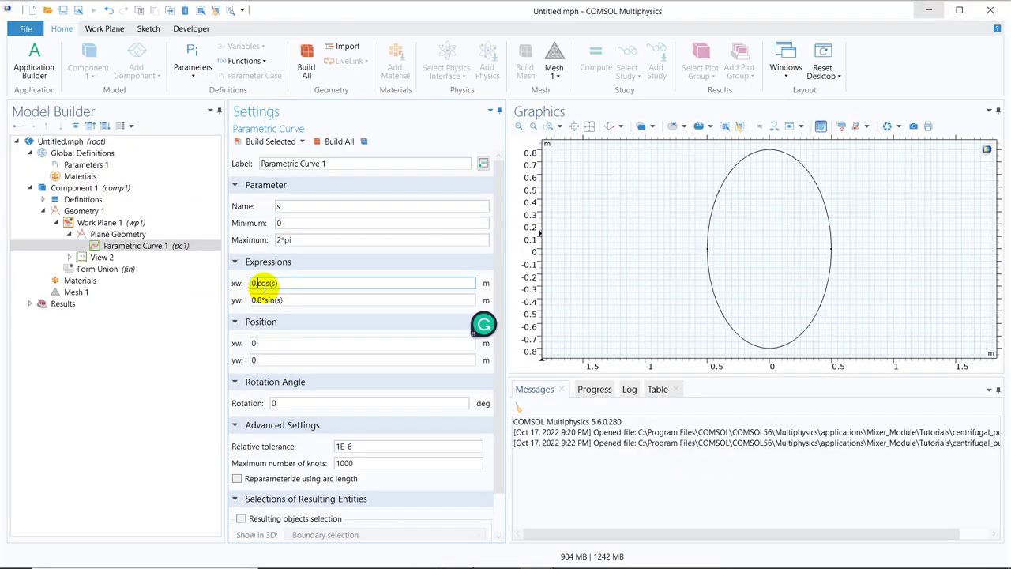
{"action": "left_click", "coordinate": [308, 285]}
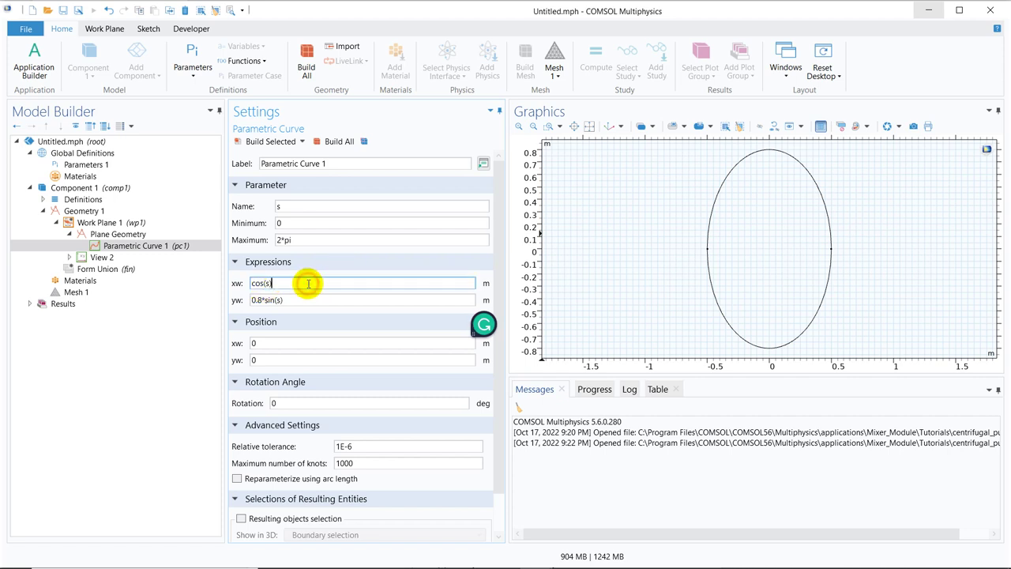
{"action": "type", "text": "^3"}
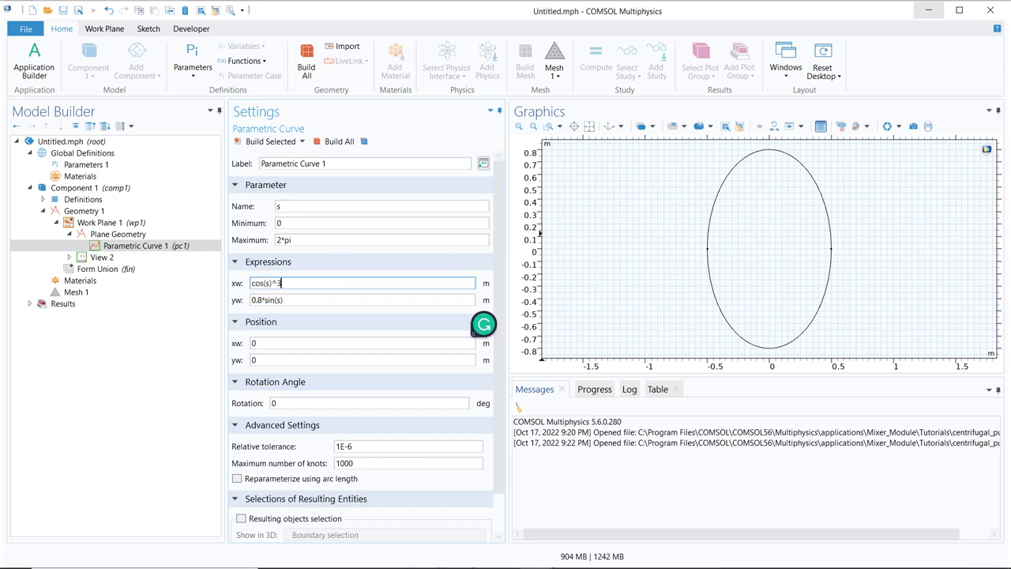
Step: Change the yw expression to sin(s)^3, rebuild the curve as an astroid, and fit it to the view
{"action": "left_click", "coordinate": [304, 299]}
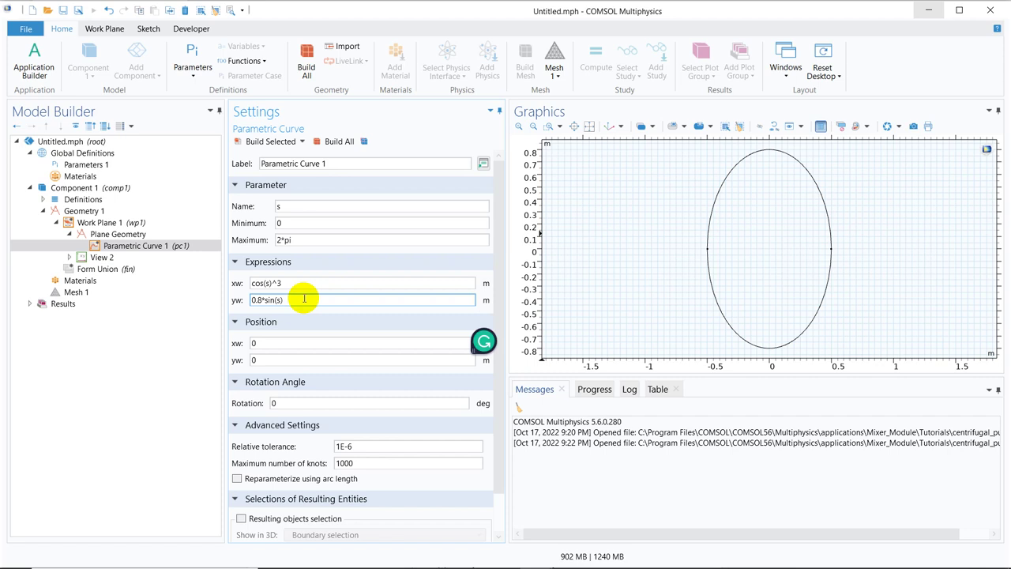
{"action": "type", "text": "^3"}
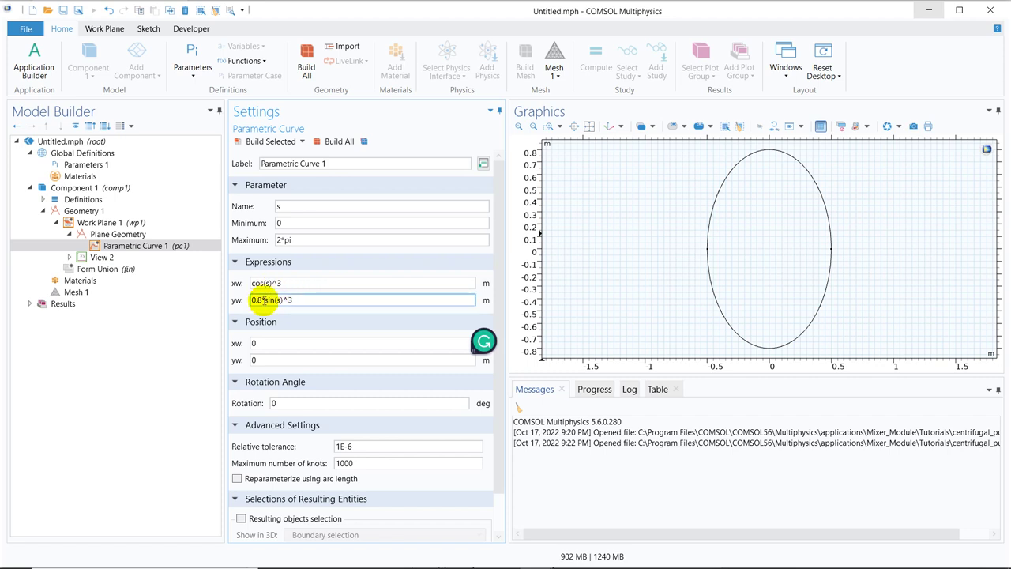
{"action": "left_click", "coordinate": [262, 300]}
{"action": "left_click", "coordinate": [258, 140]}
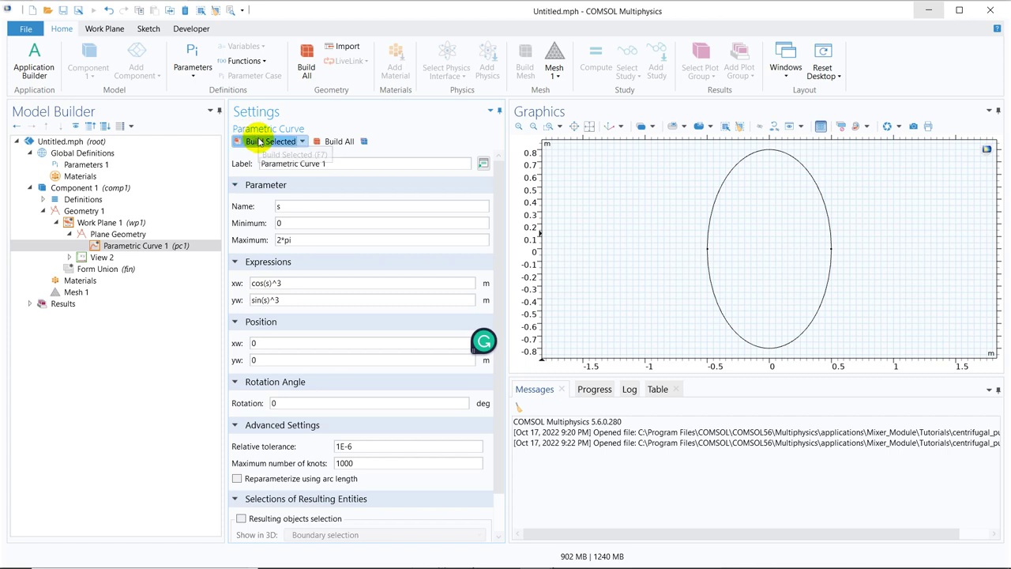
{"action": "left_click", "coordinate": [589, 127]}
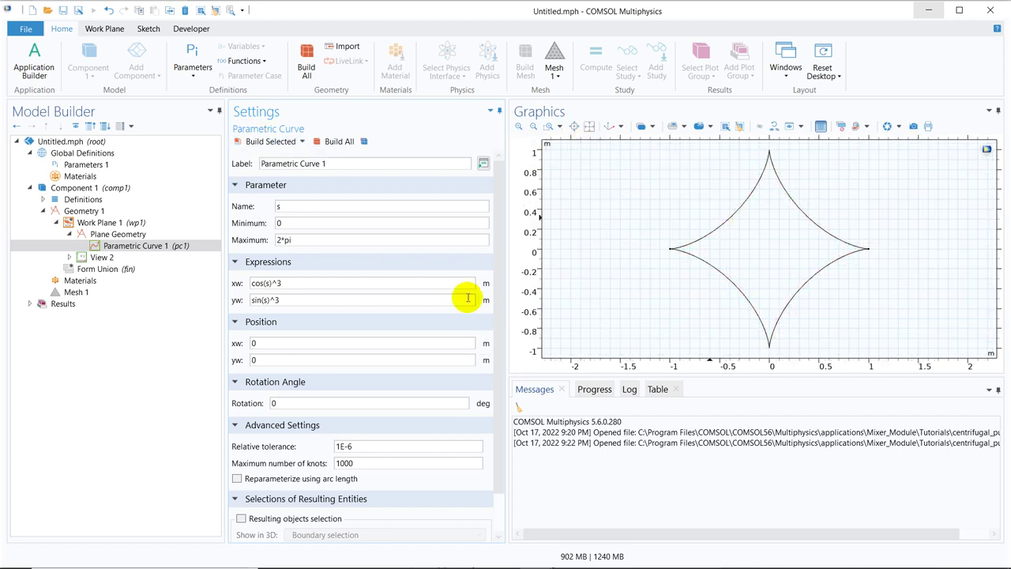
Step: Flatten the astroid by changing the yw expression to 0.2*sin(s)^3 and rebuilding the curve
{"action": "left_click", "coordinate": [255, 300]}
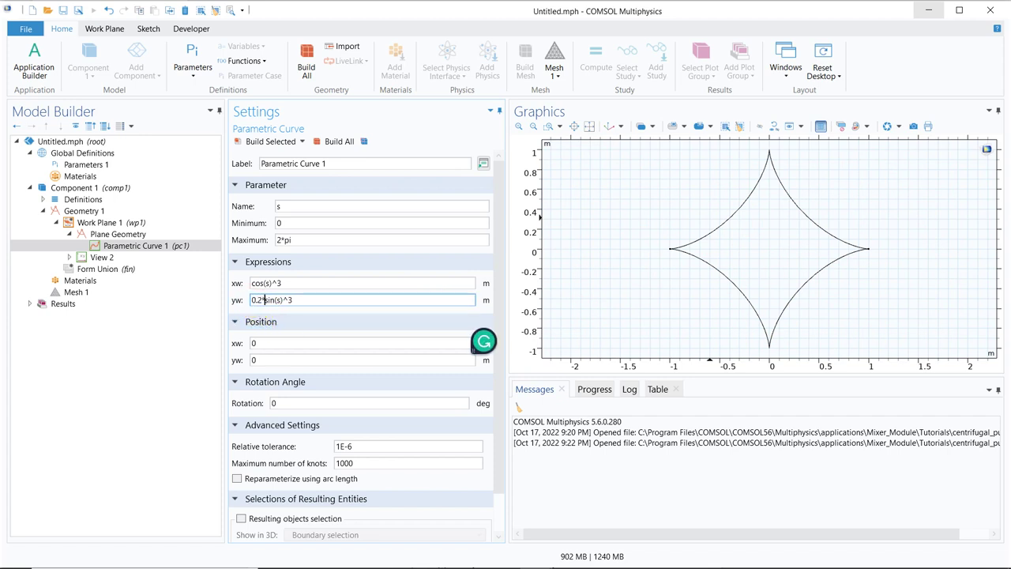
{"action": "type", "text": "0.2*"}
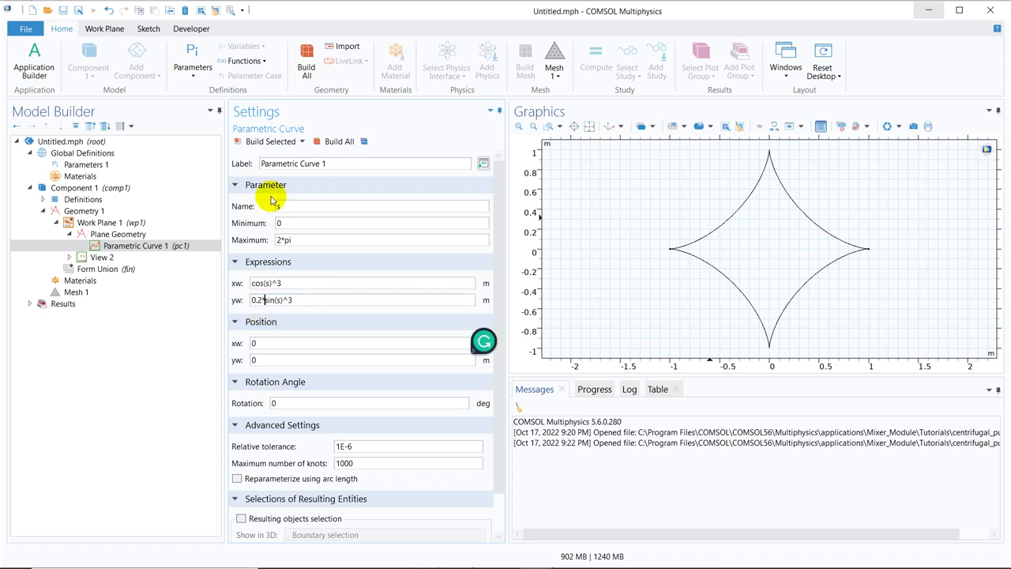
{"action": "left_click", "coordinate": [269, 144]}
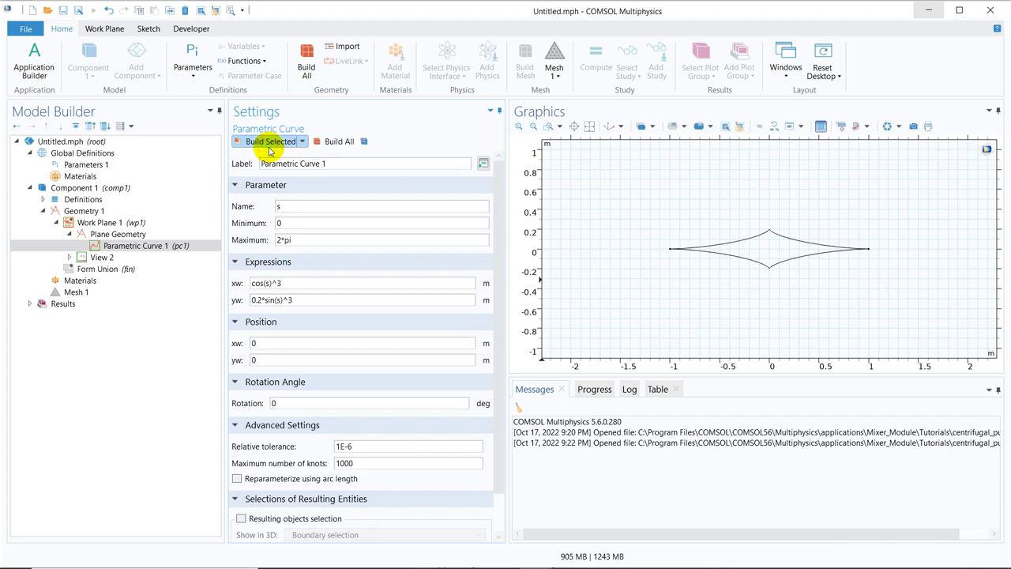
Step: Widen the astroid by changing the xw expression to 1.2*cos(s)^3 and rebuilding the curve
{"action": "left_click", "coordinate": [266, 285]}
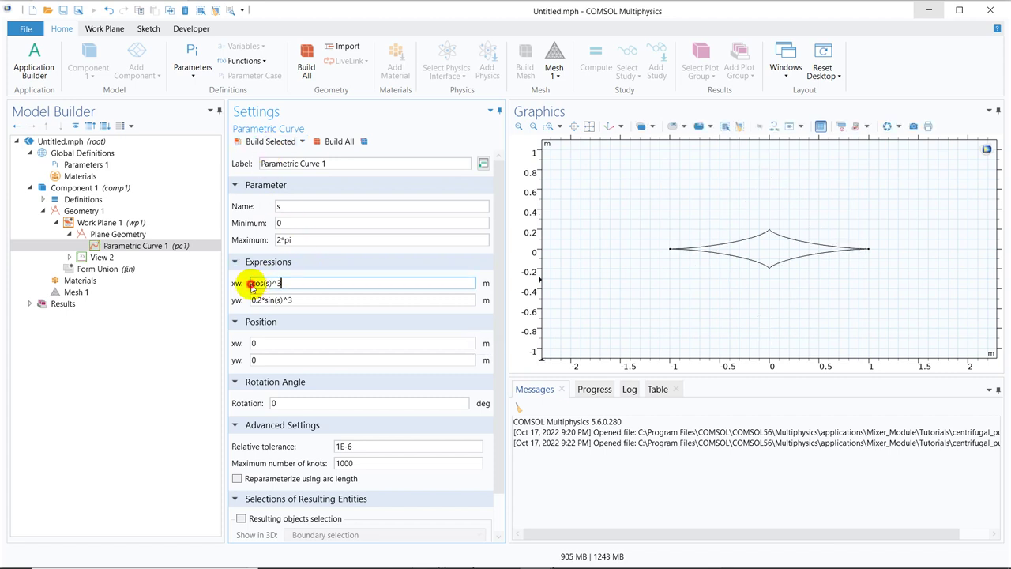
{"action": "left_click", "coordinate": [251, 285]}
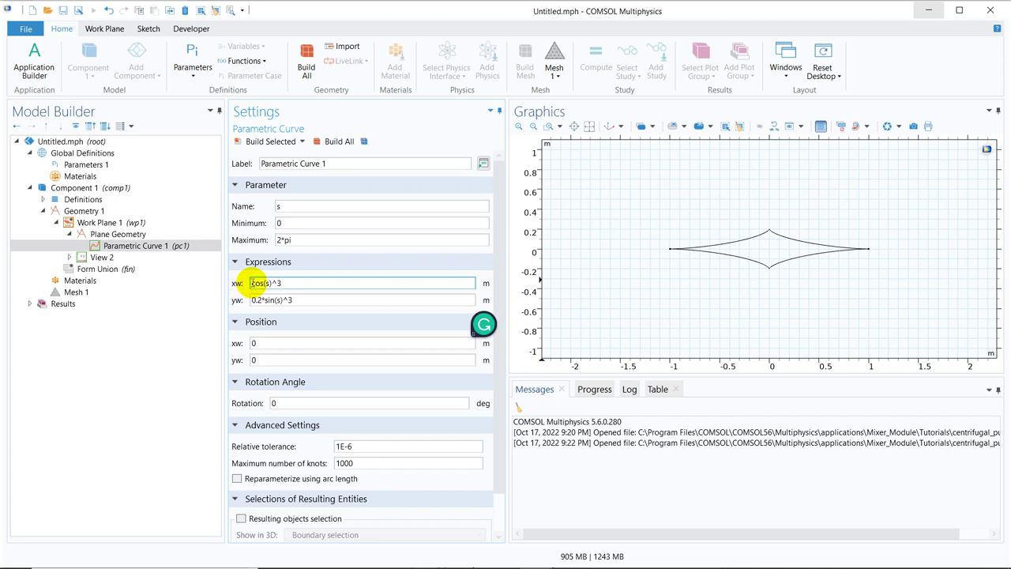
{"action": "left_click", "coordinate": [251, 286]}
{"action": "type", "text": "2"}
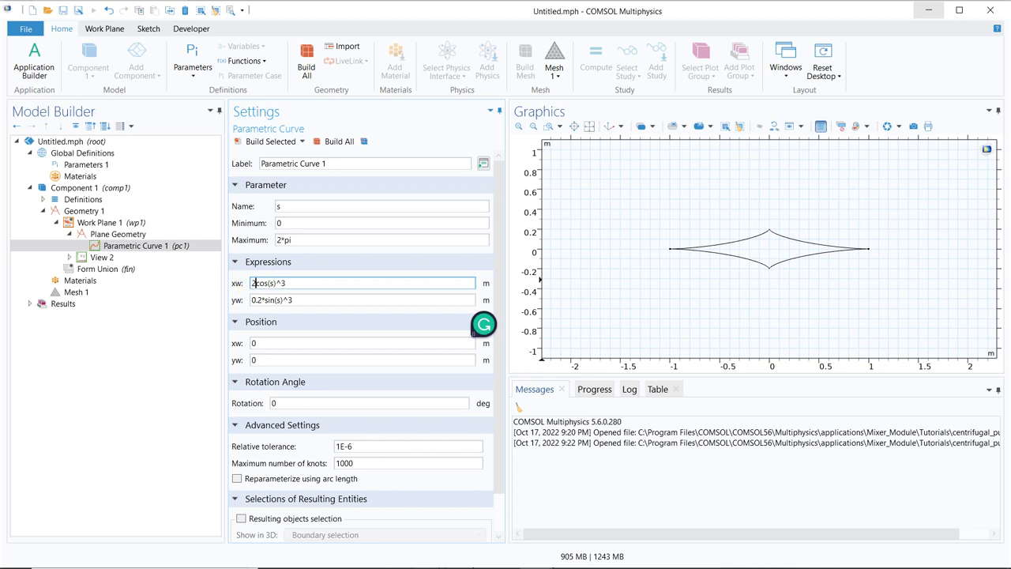
{"action": "key", "text": "BackSpace"}
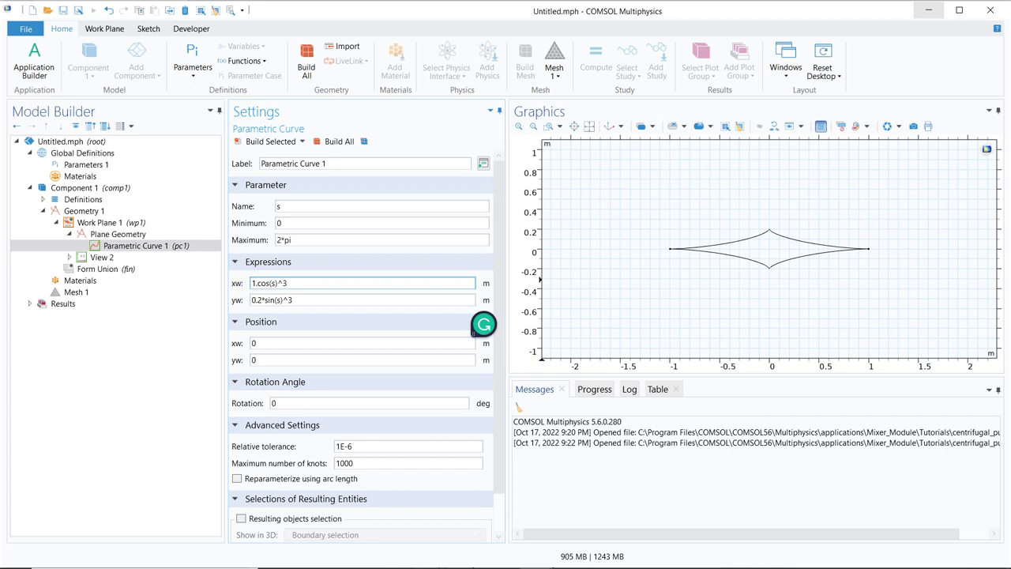
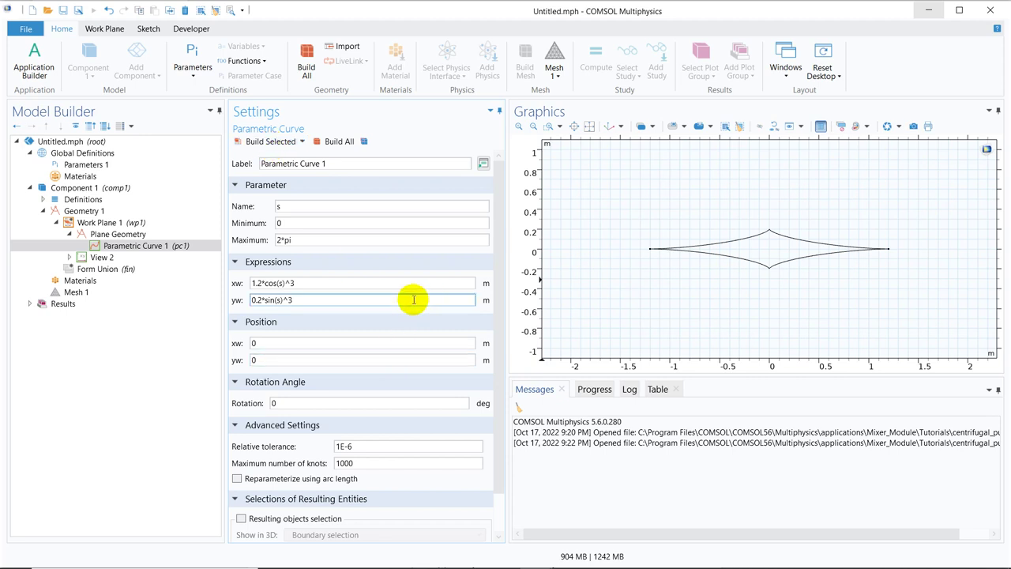
Step: Check the Wolfram curve equations in Chrome, and open the deltoid's Parametric Curve 2 settings in the second COMSOL window
{"action": "mouse_move", "coordinate": [531, 563]}
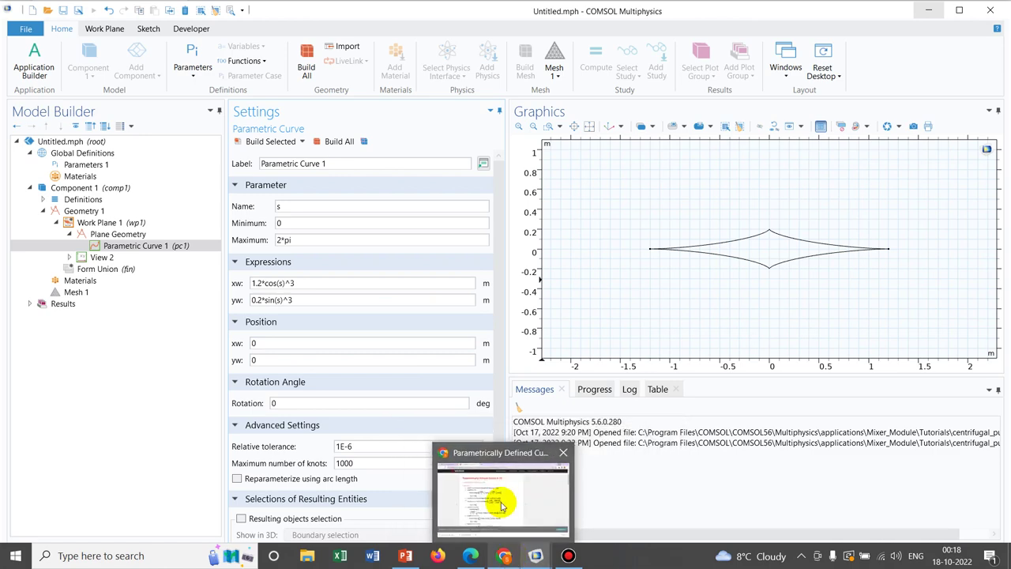
{"action": "left_click", "coordinate": [500, 504]}
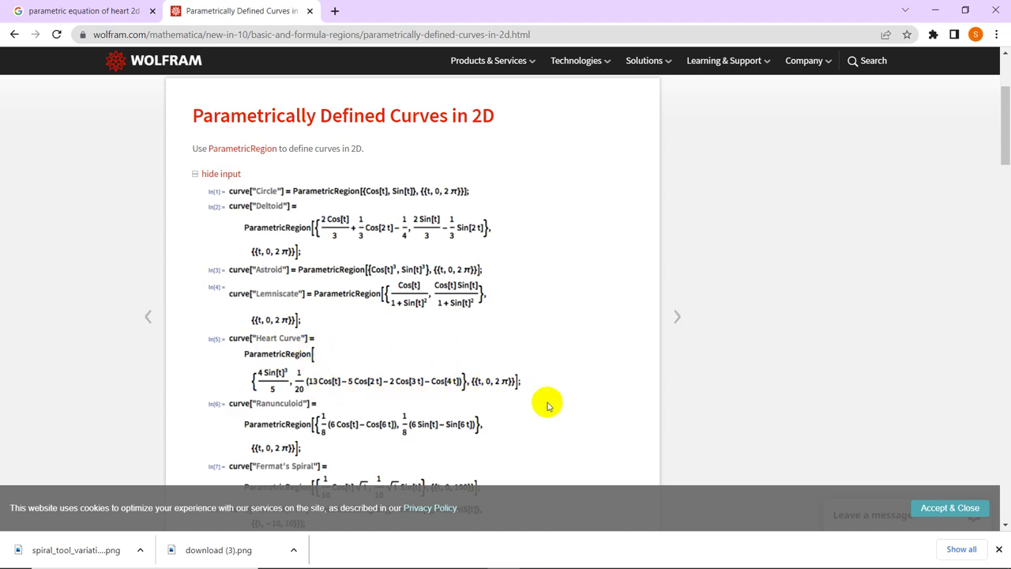
{"action": "mouse_move", "coordinate": [536, 555]}
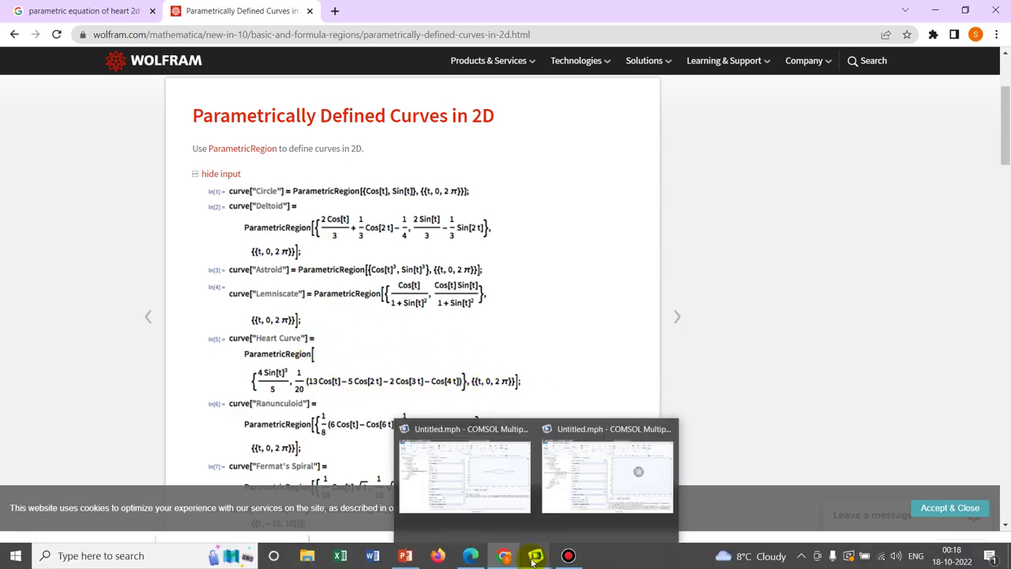
{"action": "left_click", "coordinate": [607, 471]}
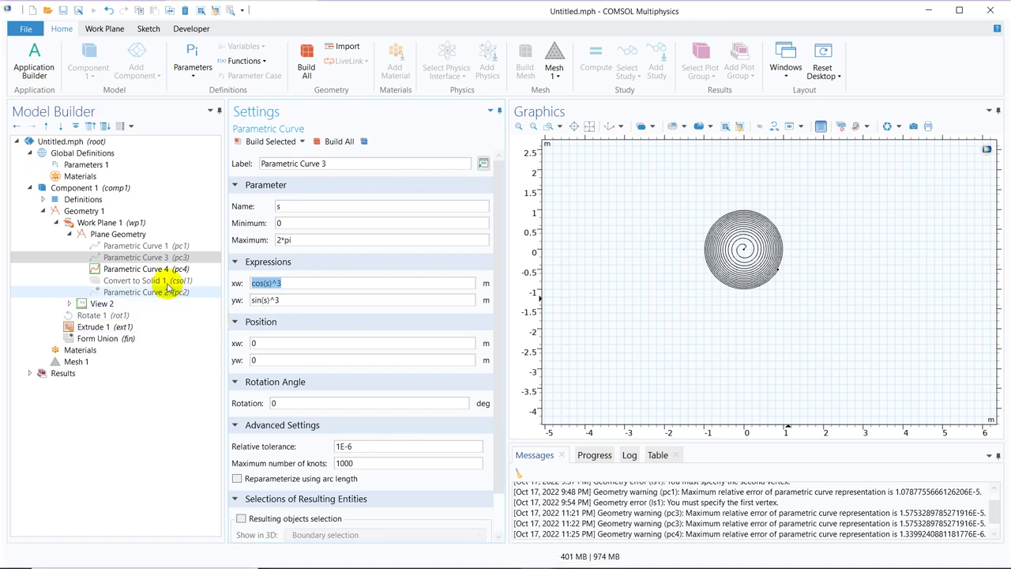
{"action": "left_click", "coordinate": [135, 281]}
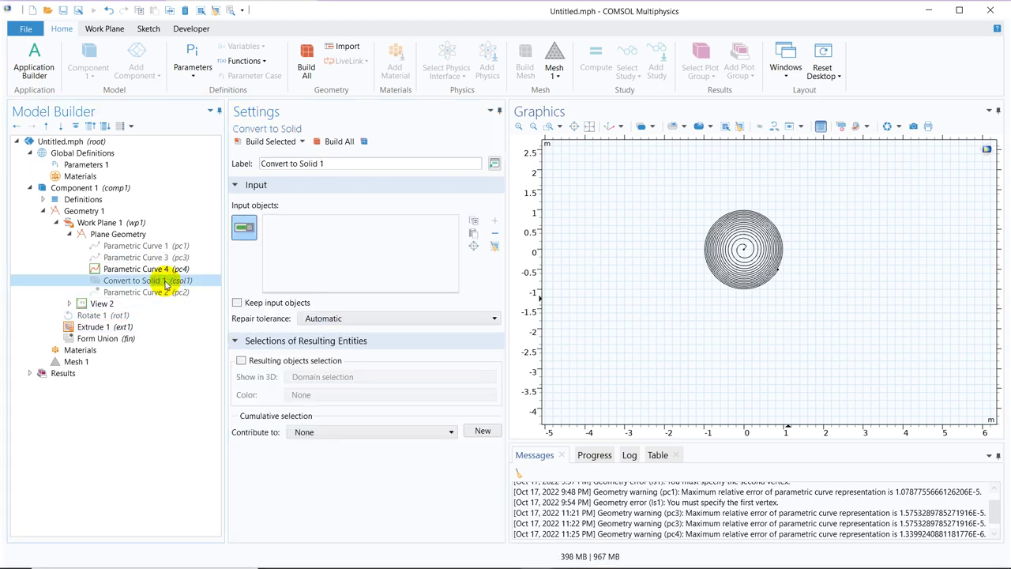
{"action": "left_click", "coordinate": [164, 259]}
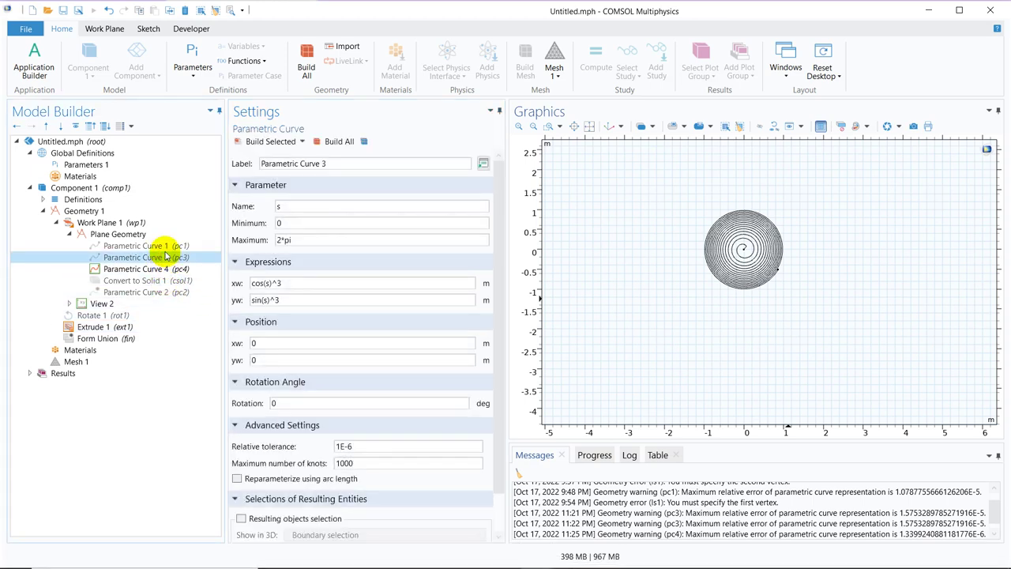
{"action": "left_click", "coordinate": [165, 293]}
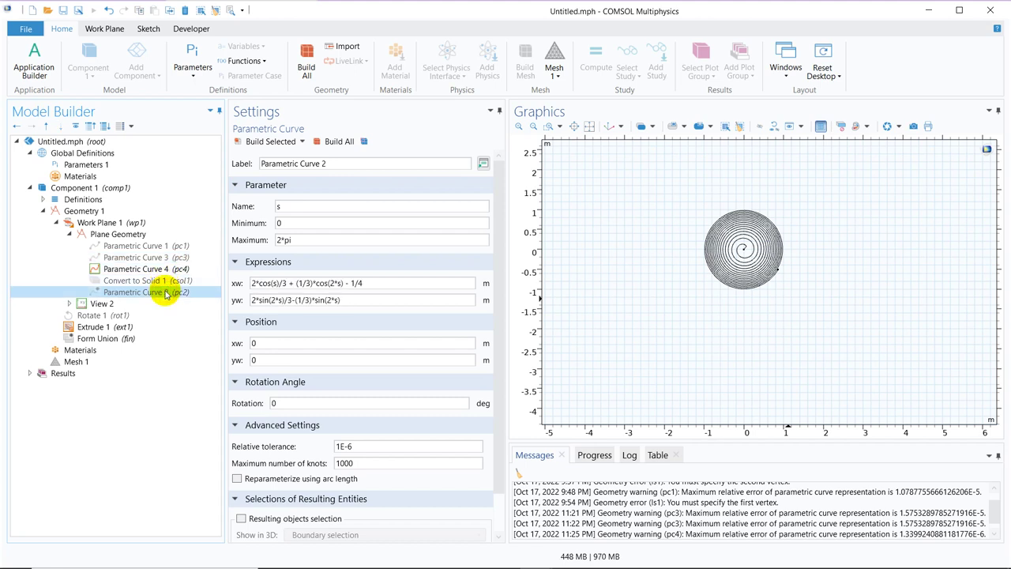
Step: Copy the full xw expression of Parametric Curve 2, 2*cos(s)/3 + (1/3)*cos(2*s) - 1/4, and leave that COMSOL window
{"action": "left_click", "coordinate": [379, 282]}
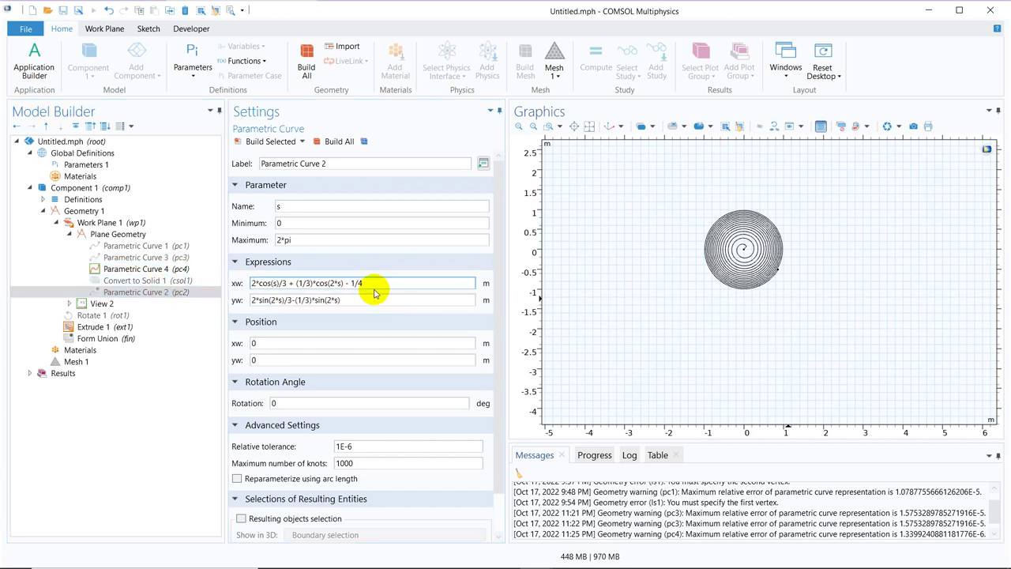
{"action": "left_click", "coordinate": [384, 283]}
{"action": "key", "text": "ctrl+a"}
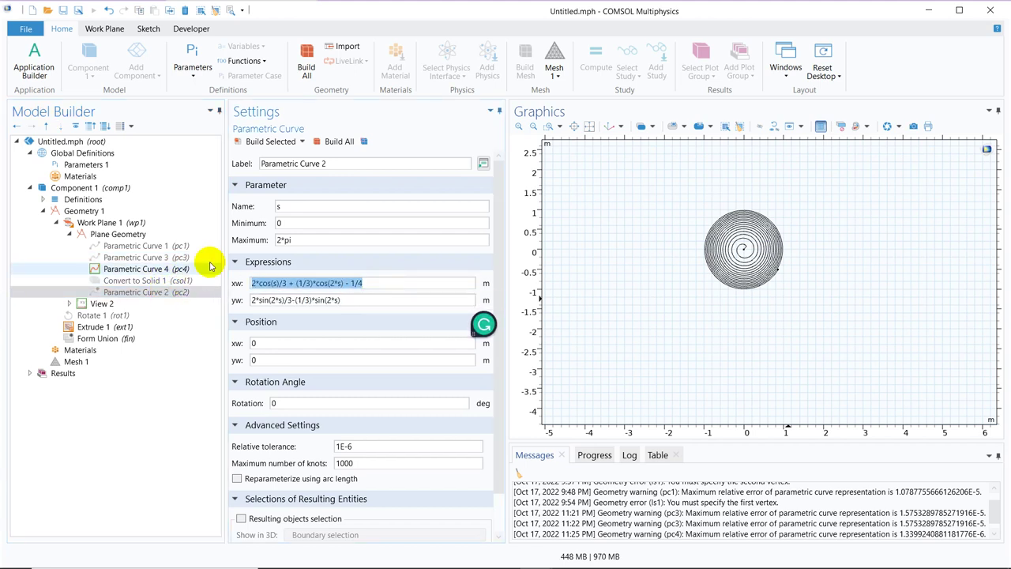
{"action": "left_click", "coordinate": [930, 11]}
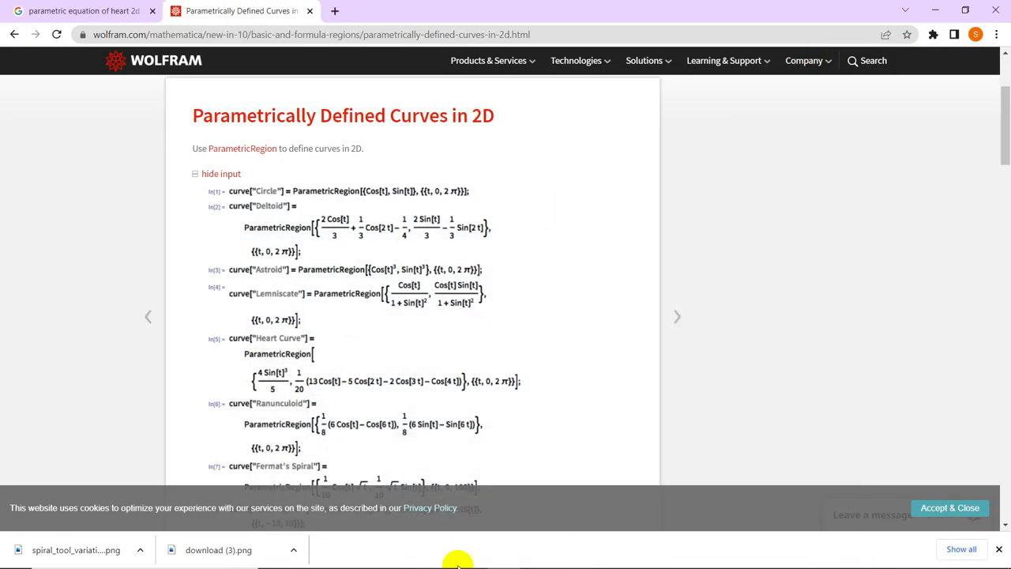
Step: Switch back to the first COMSOL window and set the xw expression of Parametric Curve 1 to 2*cos(s)/3 + (1/3)*cos(2*s) - 1/4
{"action": "mouse_move", "coordinate": [536, 557]}
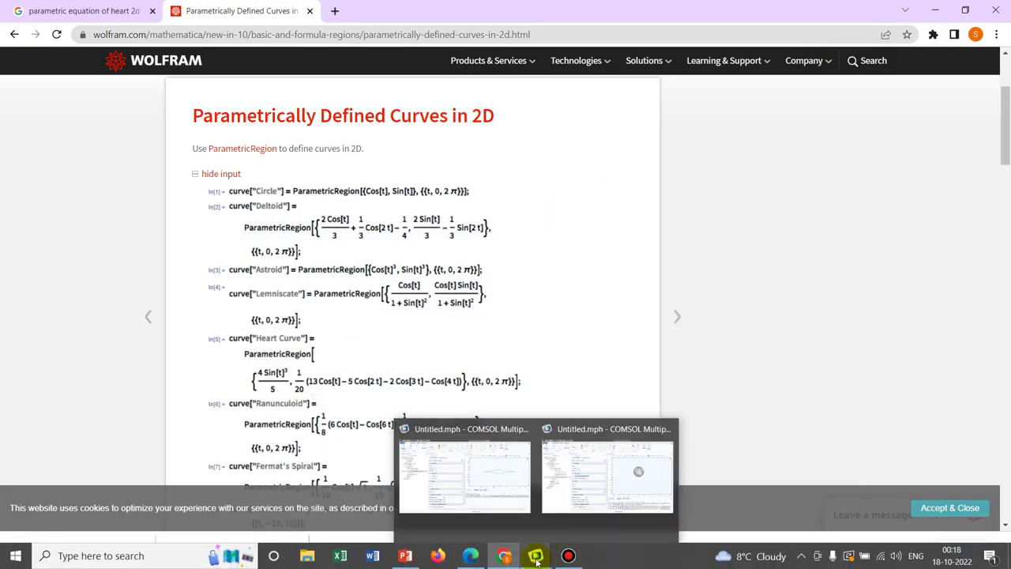
{"action": "left_click", "coordinate": [498, 476]}
{"action": "left_click", "coordinate": [325, 289]}
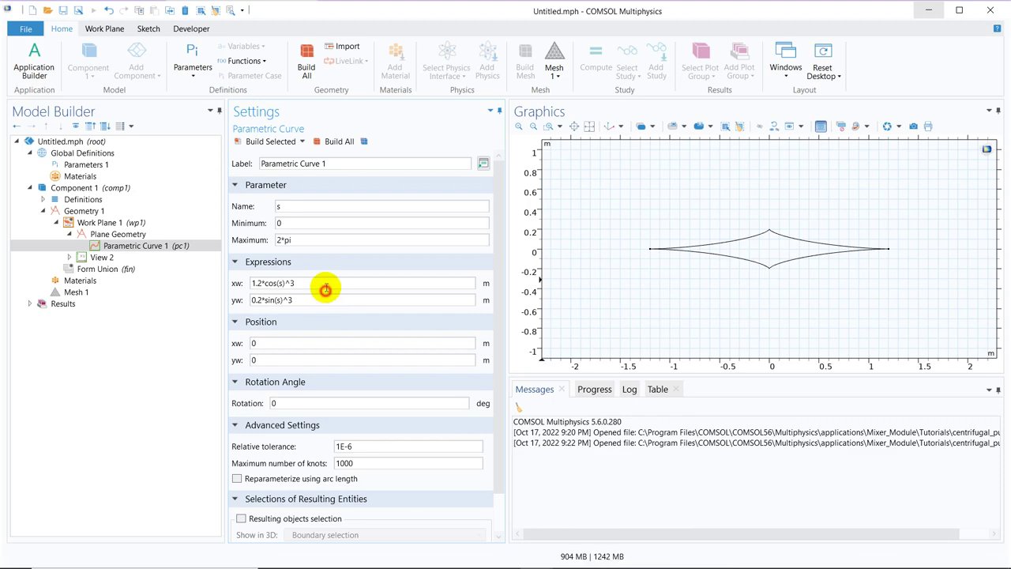
{"action": "left_click_drag", "start_coordinate": [313, 285], "coordinate": [213, 284]}
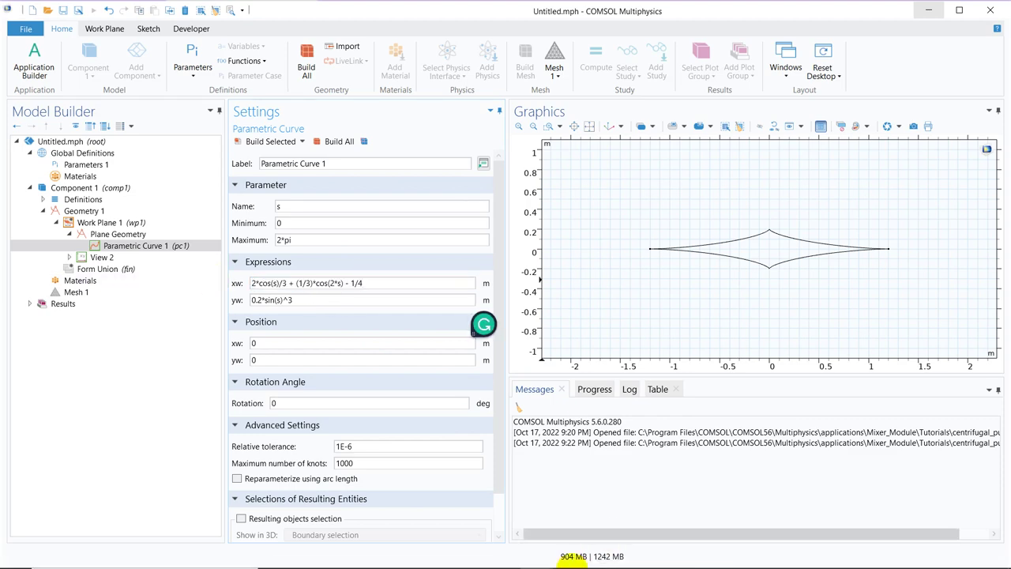
Step: Copy the yw expression 2*sin(2*s)/3-(1/3)*sin(2*s) from Parametric Curve 2 in the second COMSOL window into Parametric Curve 1's yw expression
{"action": "mouse_move", "coordinate": [539, 555]}
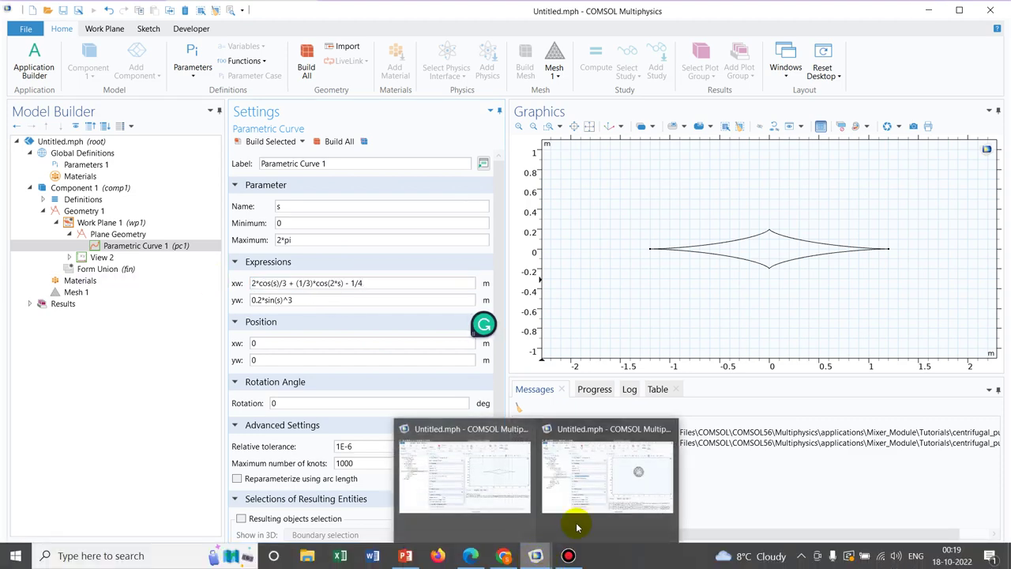
{"action": "left_click", "coordinate": [622, 485]}
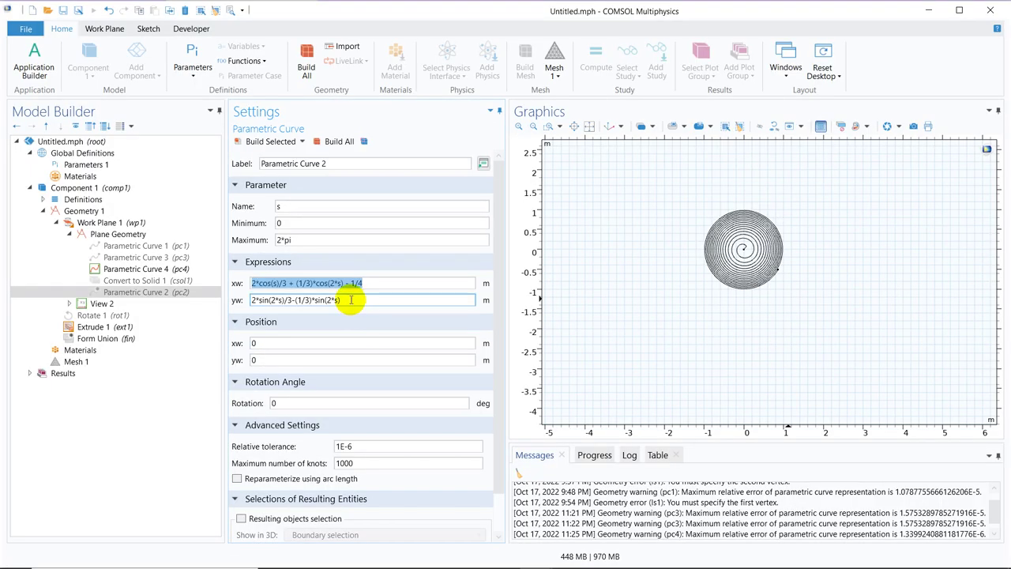
{"action": "left_click_drag", "start_coordinate": [350, 301], "coordinate": [234, 287]}
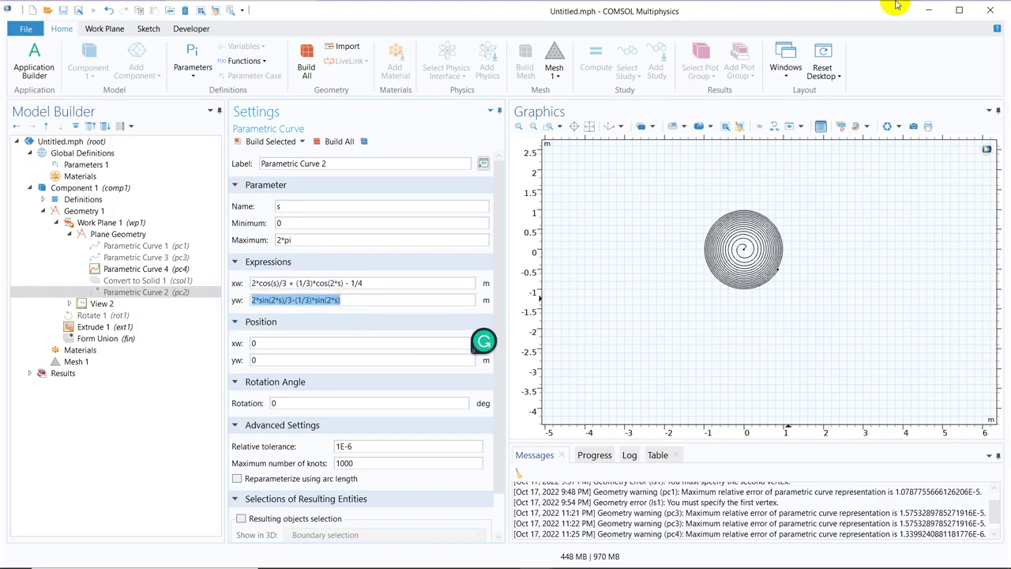
{"action": "left_click", "coordinate": [928, 9]}
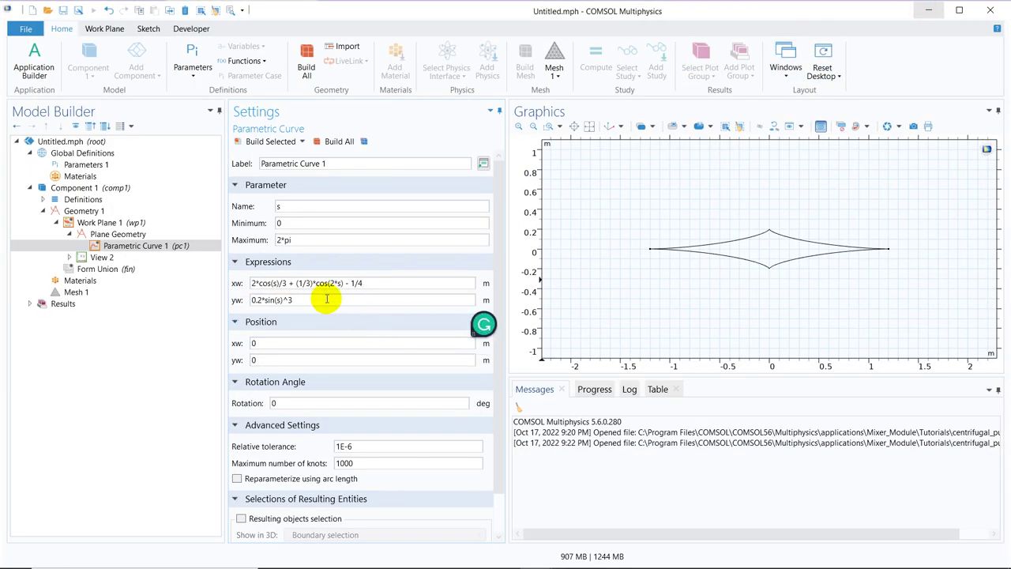
{"action": "left_click_drag", "start_coordinate": [324, 299], "coordinate": [214, 305]}
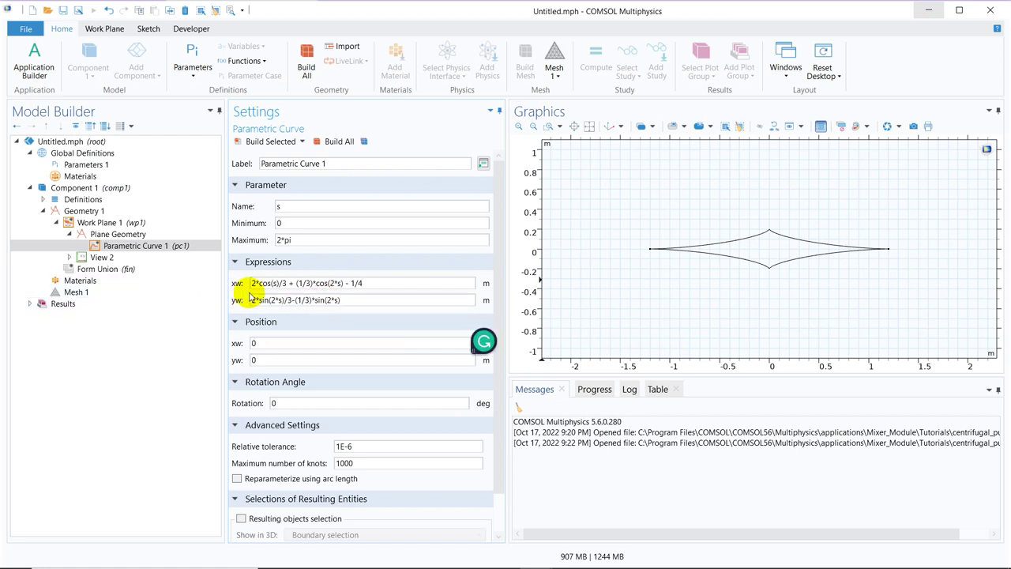
Step: Check the pasted xw and yw expressions and rebuild Parametric Curve 1
{"action": "left_click", "coordinate": [303, 285]}
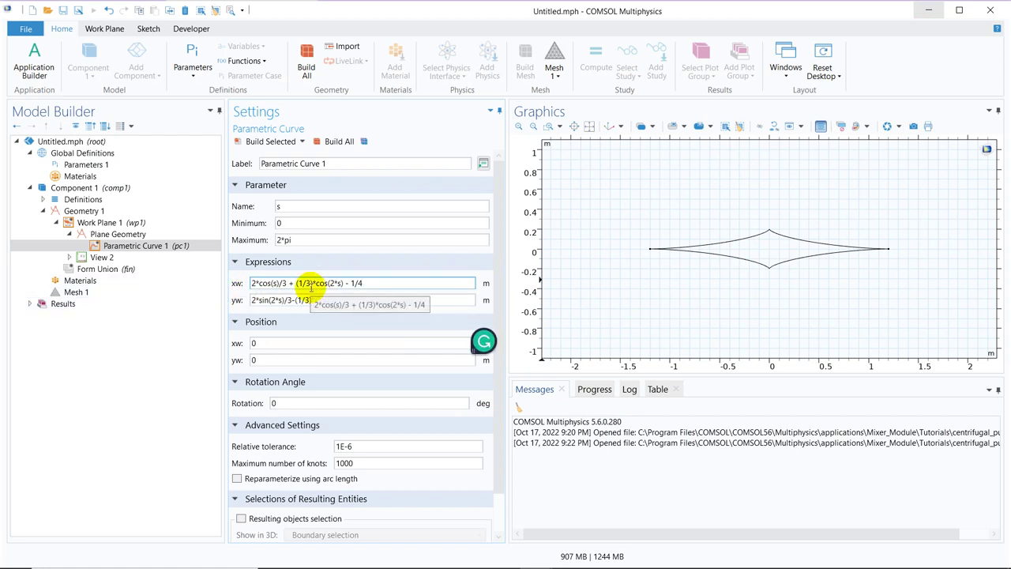
{"action": "left_click", "coordinate": [320, 300]}
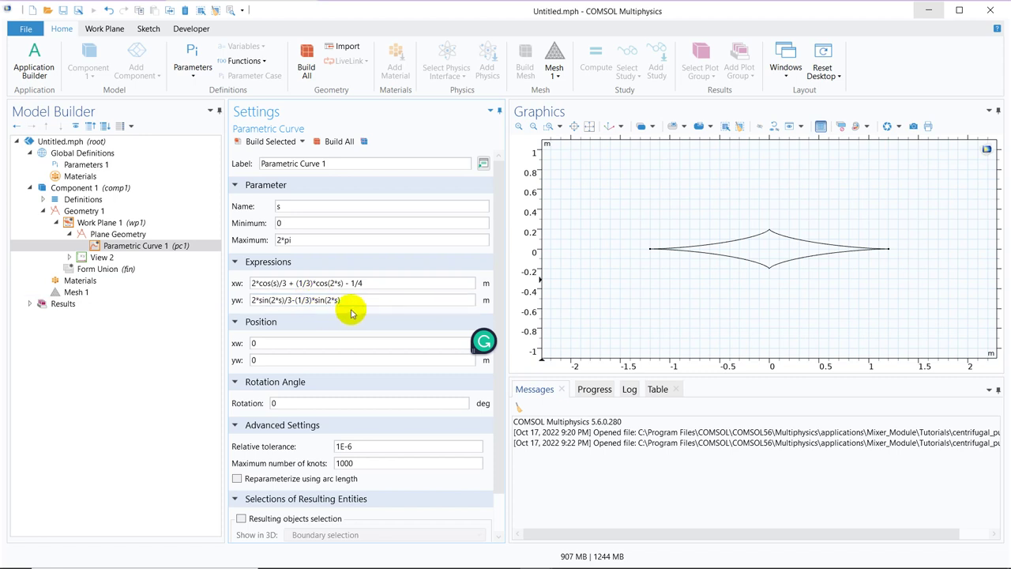
{"action": "left_click", "coordinate": [256, 142]}
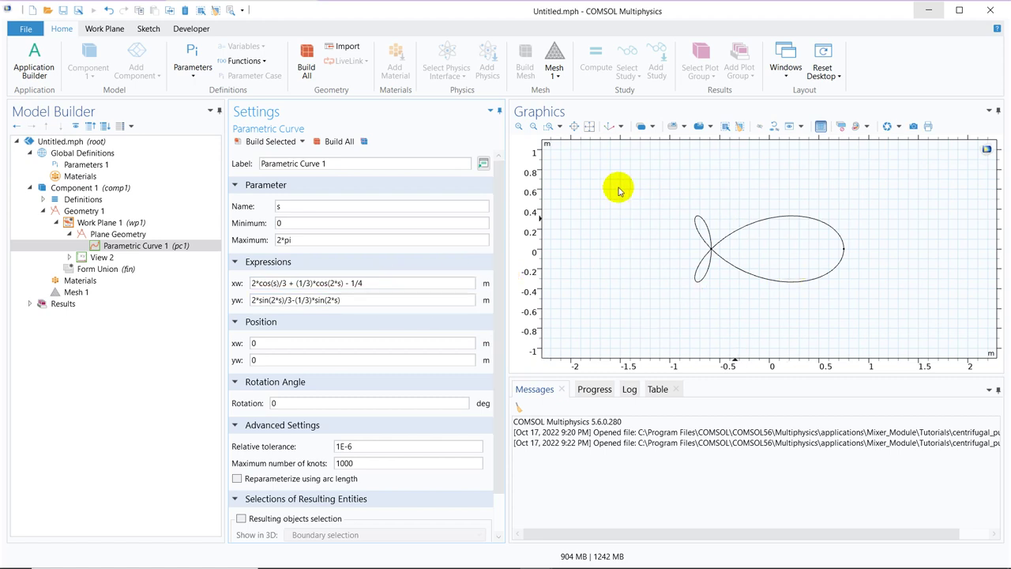
{"action": "left_click", "coordinate": [589, 128]}
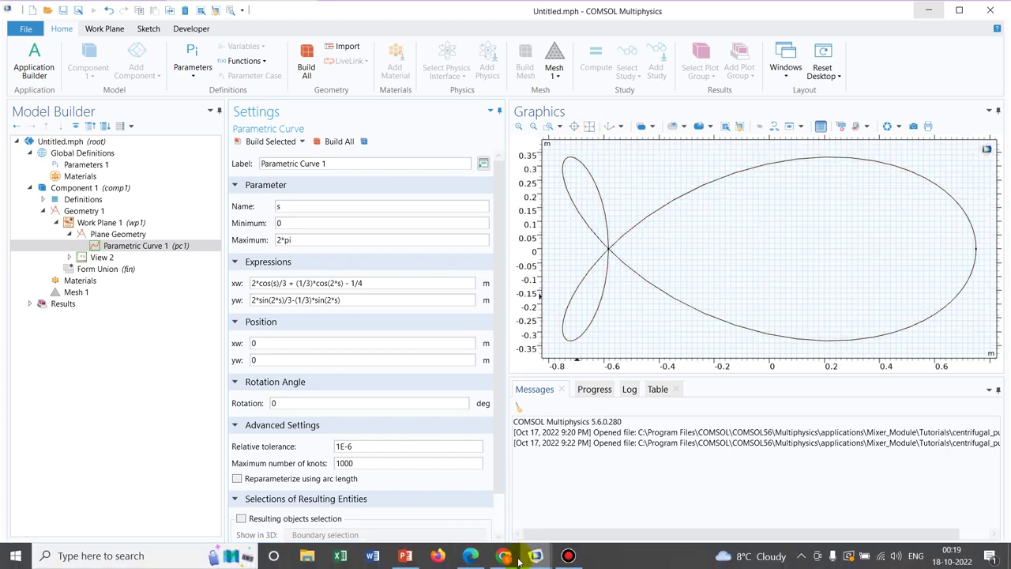
Step: Check the heart curve equations on slide 3 in PowerPoint, and open Parametric Curve 1's settings in the second COMSOL window
{"action": "mouse_move", "coordinate": [418, 556]}
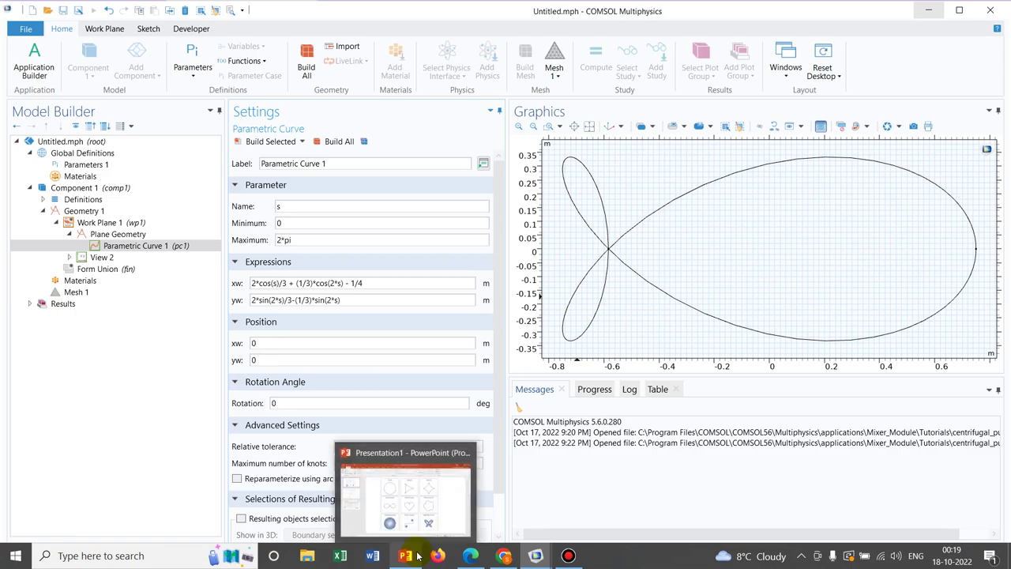
{"action": "left_click", "coordinate": [403, 522]}
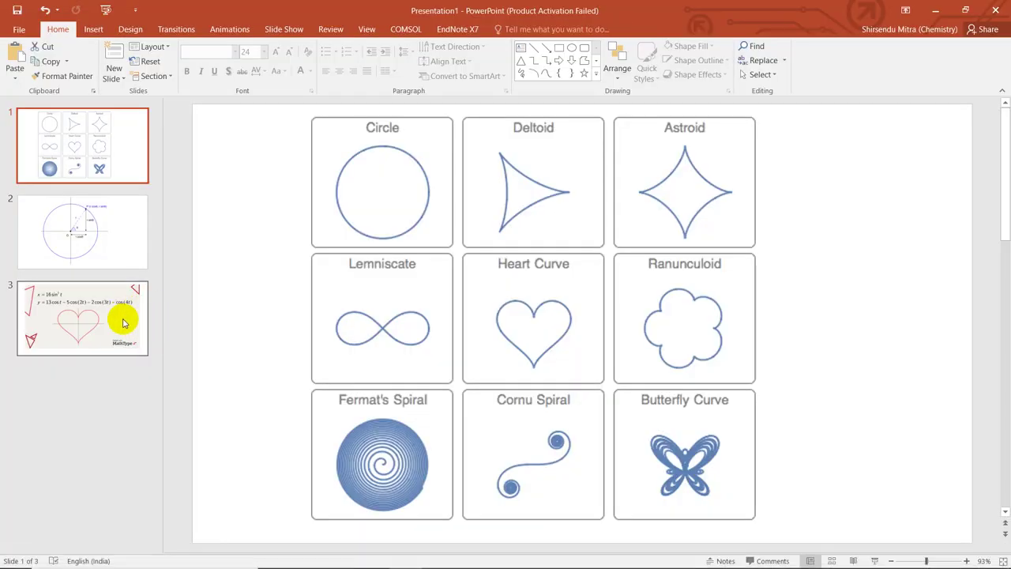
{"action": "left_click", "coordinate": [126, 314]}
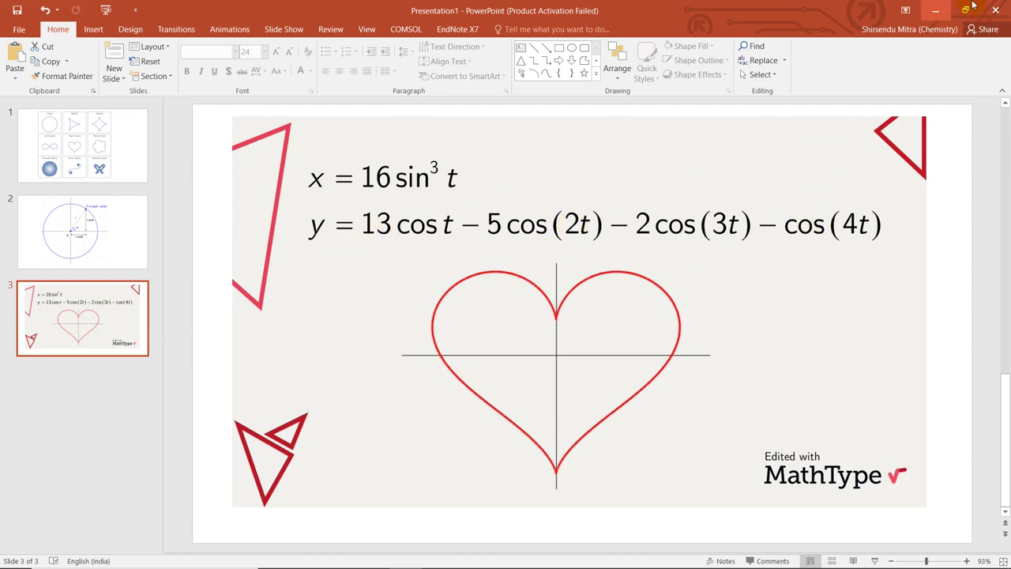
{"action": "left_click", "coordinate": [937, 11]}
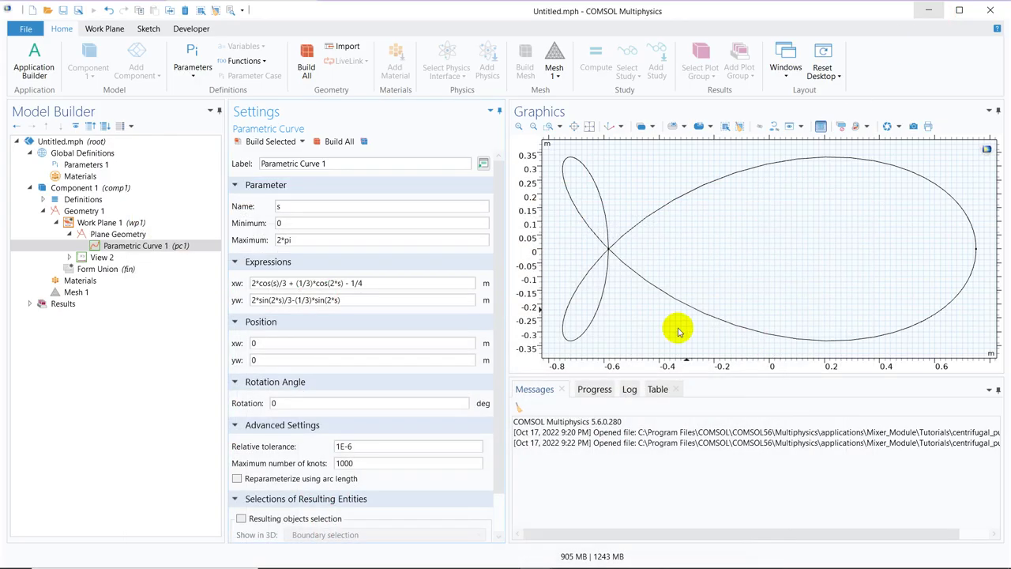
{"action": "mouse_move", "coordinate": [504, 559]}
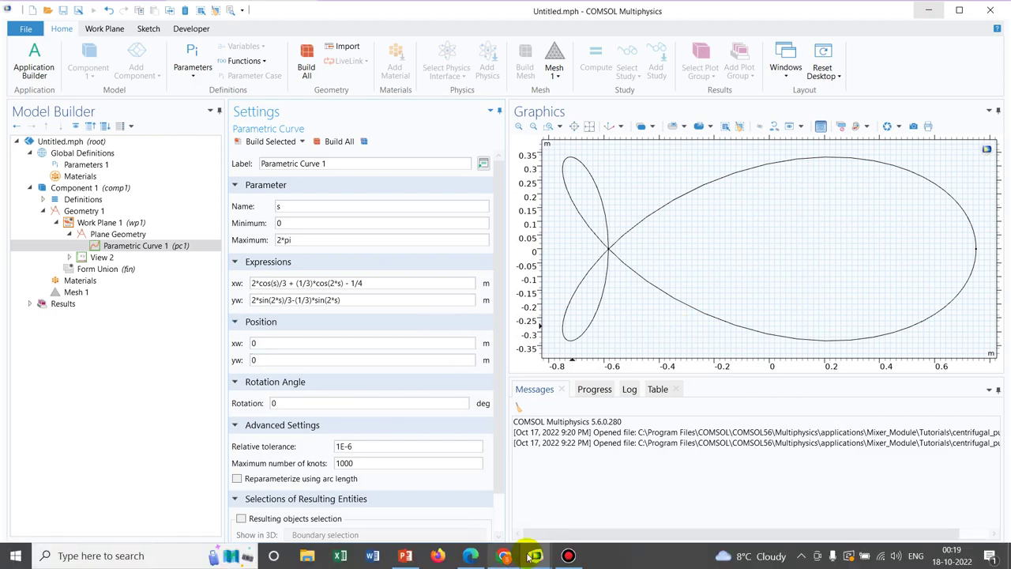
{"action": "left_click", "coordinate": [621, 485]}
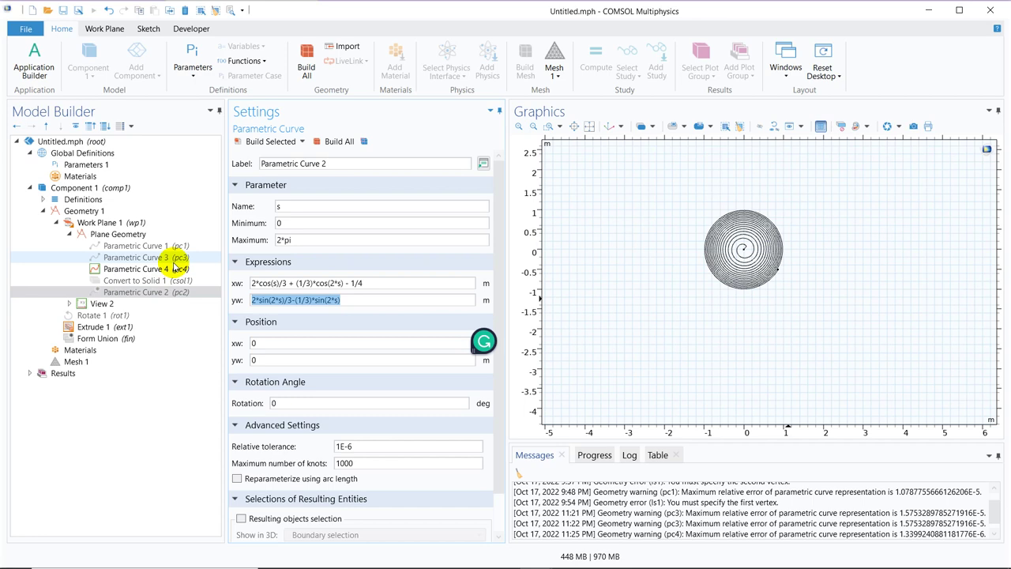
{"action": "left_click", "coordinate": [174, 270]}
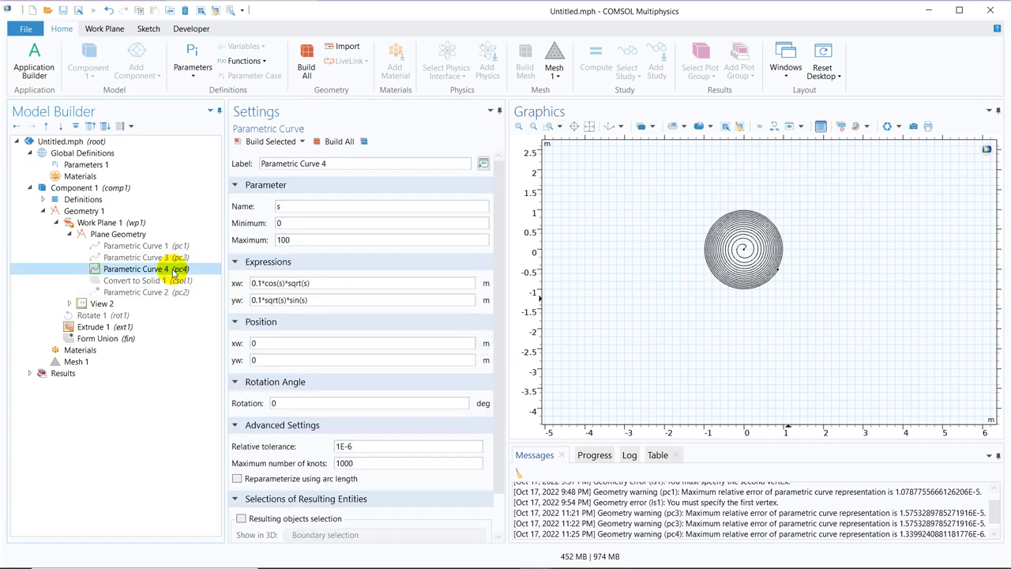
{"action": "left_click", "coordinate": [173, 259]}
{"action": "left_click", "coordinate": [172, 247]}
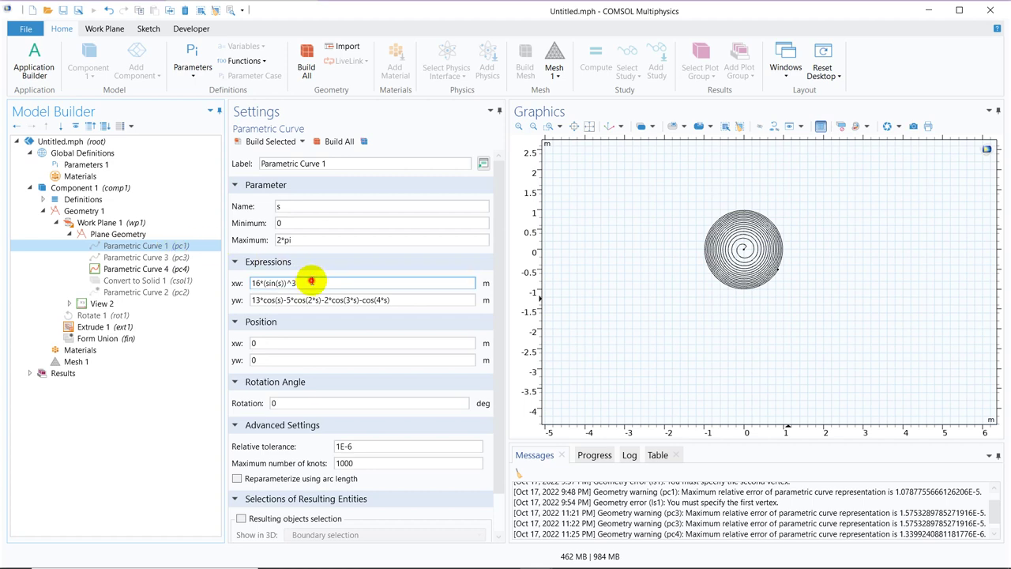
Step: Copy the heart's xw expression 16*(sin(s))^3 into the xw expression of Parametric Curve 1 in the first COMSOL window
{"action": "left_click_drag", "start_coordinate": [311, 281], "coordinate": [209, 286]}
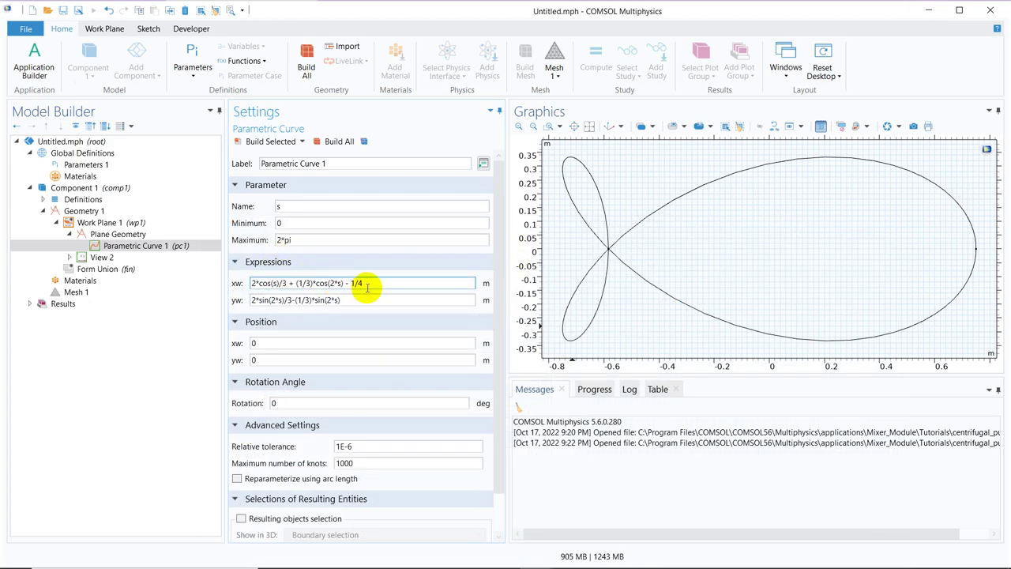
{"action": "left_click", "coordinate": [367, 286]}
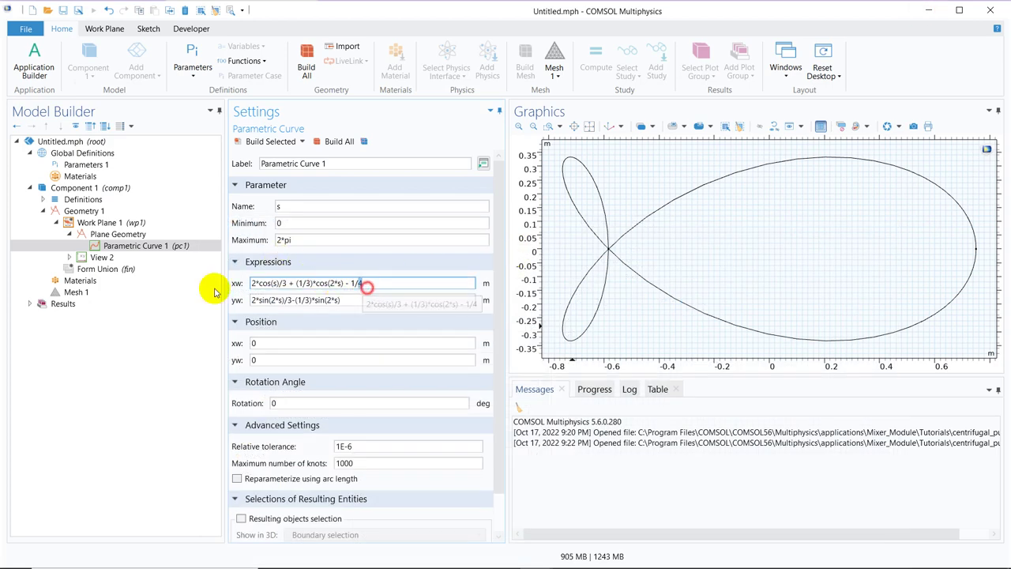
{"action": "left_click_drag", "start_coordinate": [214, 293], "coordinate": [161, 292]}
Step: Copy the heart's yw expression 13*cos(s)-5*cos(2*s)-2*cos(3*s)-cos(4*s) from the second COMSOL window into the first window's curve and build it
{"action": "mouse_move", "coordinate": [531, 562]}
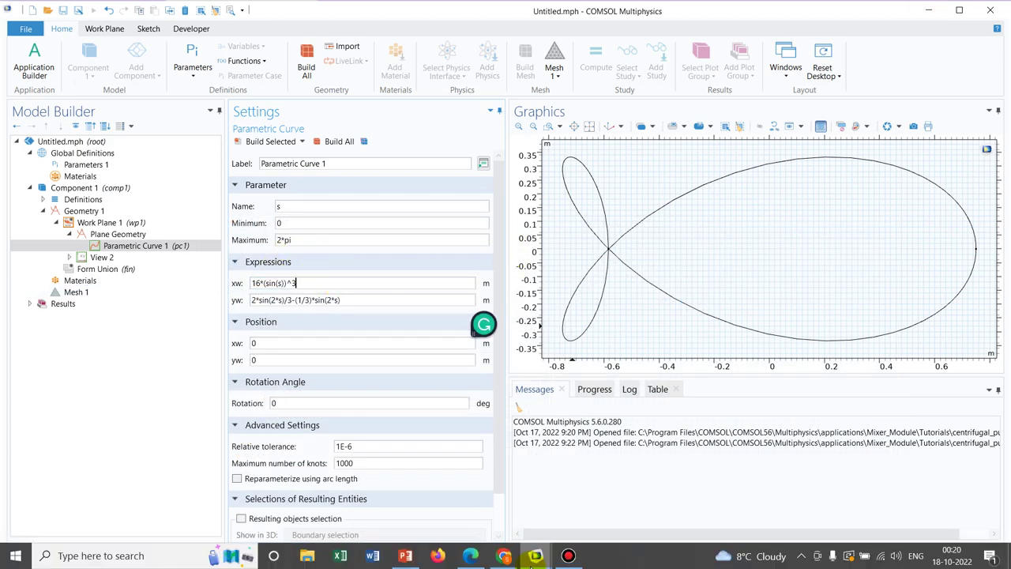
{"action": "left_click", "coordinate": [593, 549]}
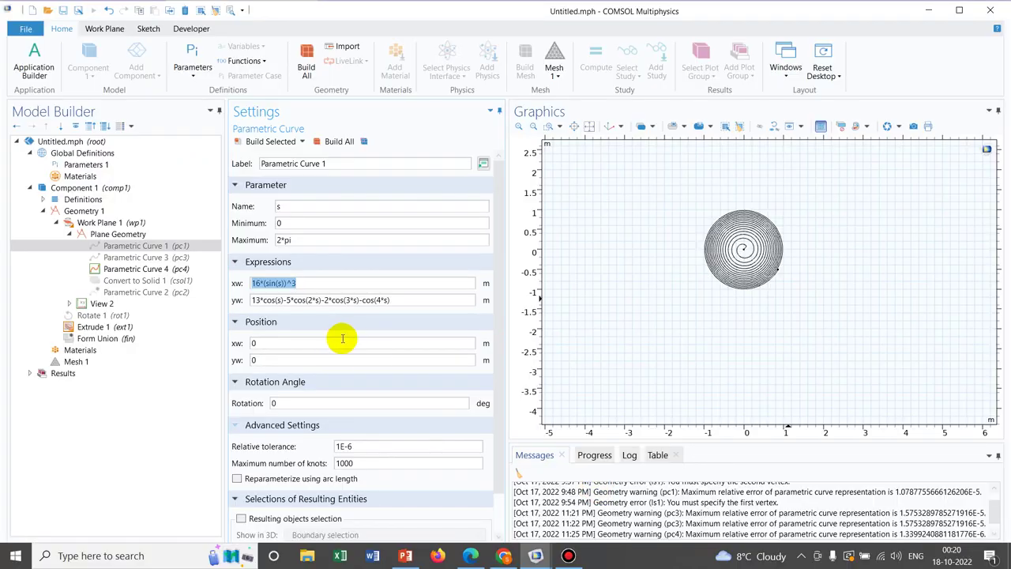
{"action": "left_click_drag", "start_coordinate": [388, 300], "coordinate": [211, 309]}
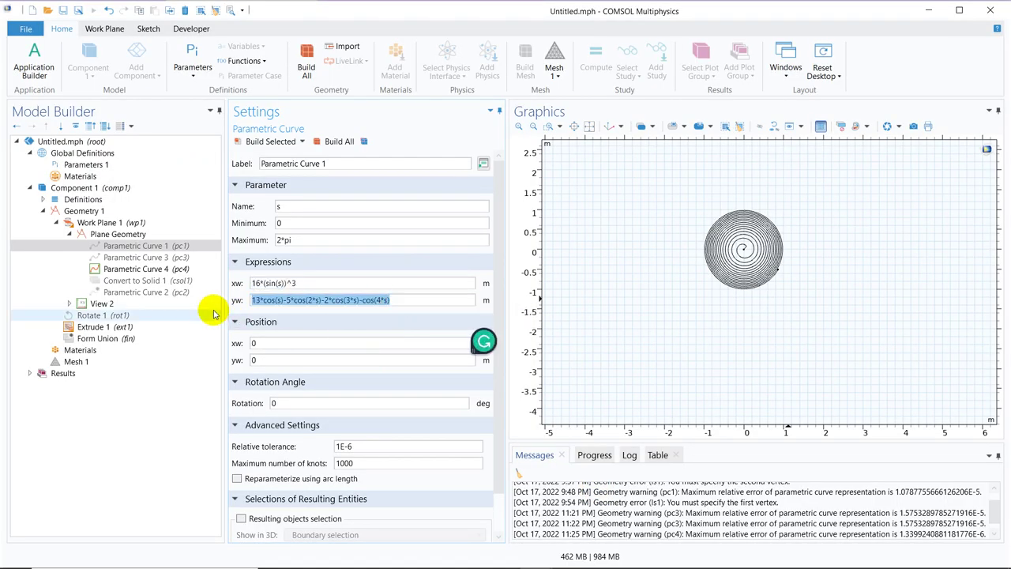
{"action": "left_click", "coordinate": [929, 10]}
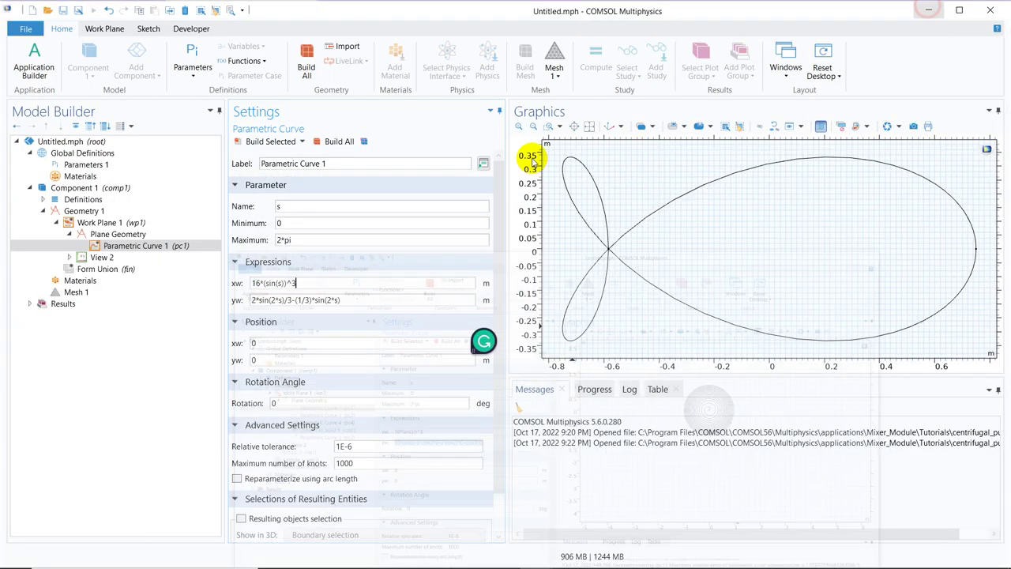
{"action": "left_click", "coordinate": [366, 297]}
{"action": "left_click_drag", "start_coordinate": [225, 316], "coordinate": [166, 317]}
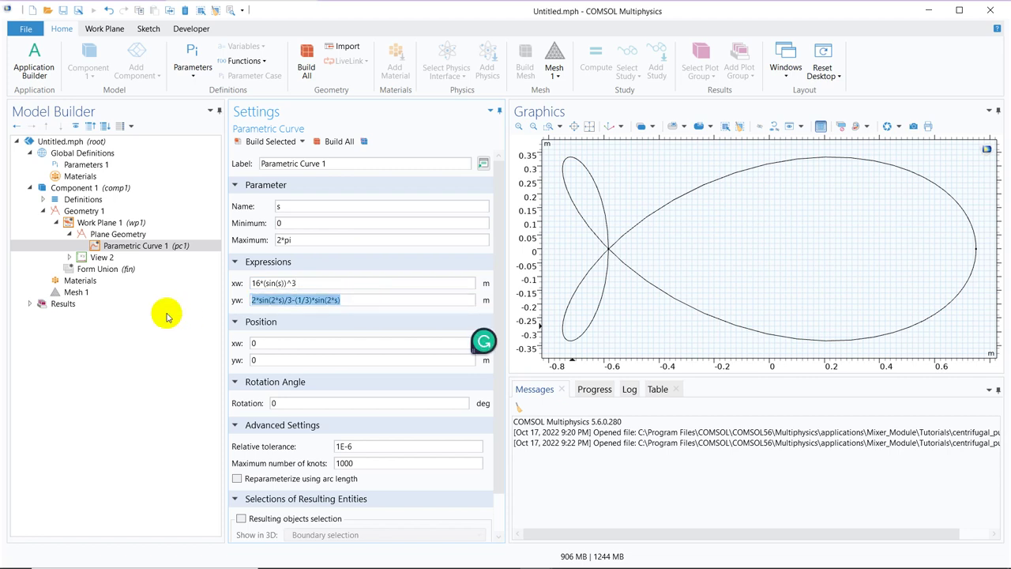
{"action": "left_click", "coordinate": [273, 143]}
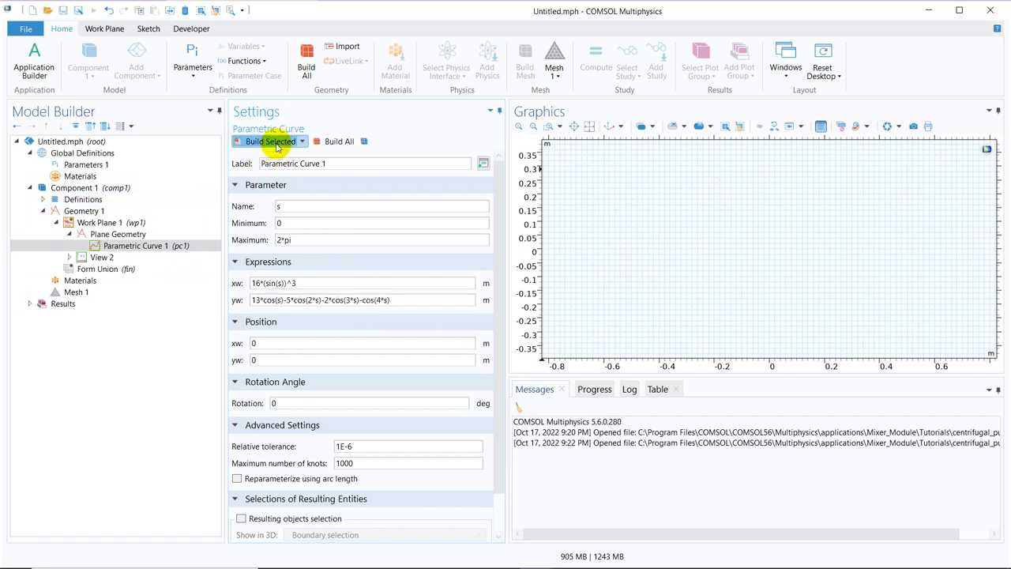
{"action": "left_click", "coordinate": [590, 129]}
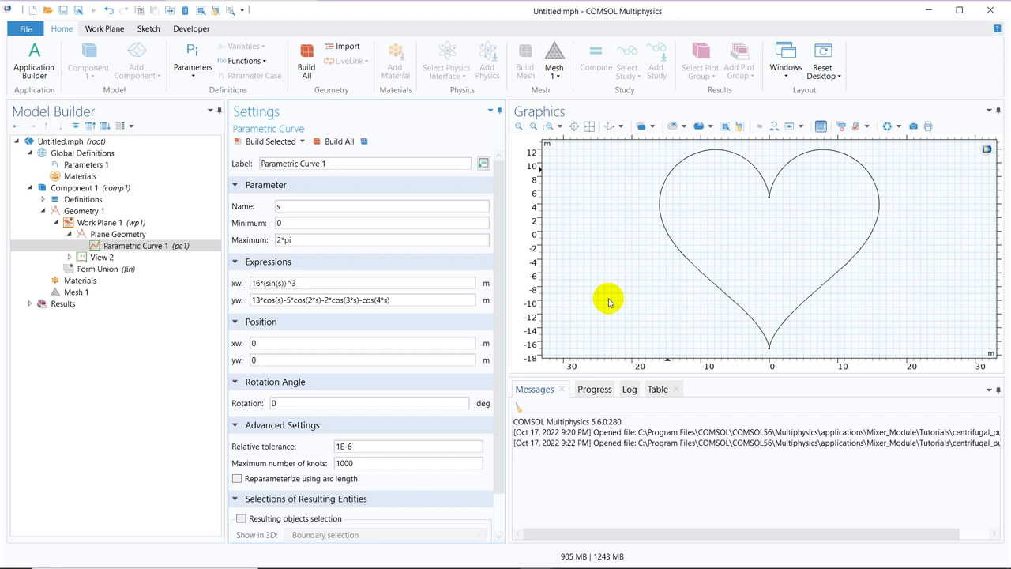
Step: Add a Convert to Solid operation to the plane geometry with the heart curve as input object, and build it
{"action": "left_click", "coordinate": [124, 239]}
{"action": "right_click", "coordinate": [124, 240]}
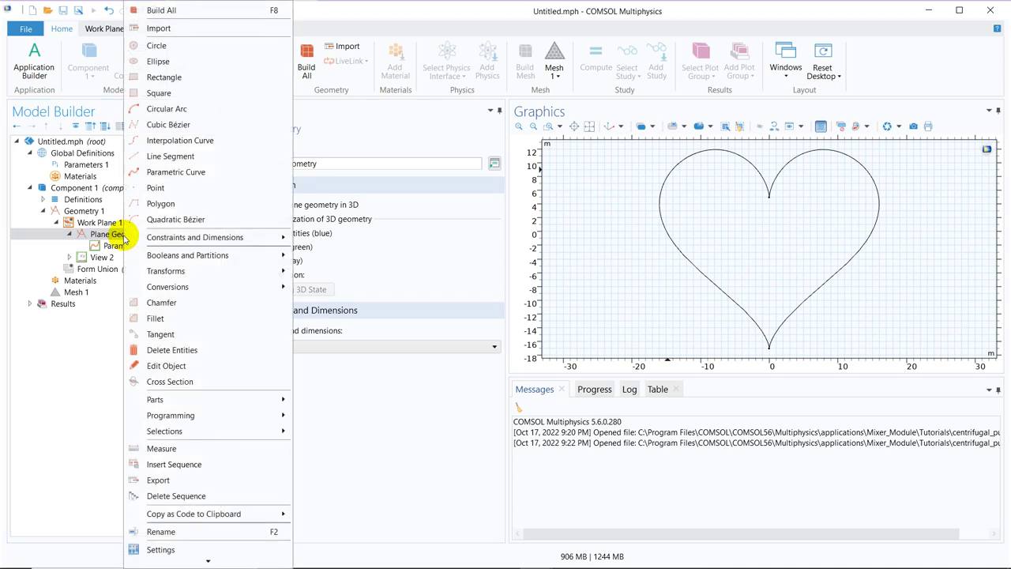
{"action": "mouse_move", "coordinate": [267, 286]}
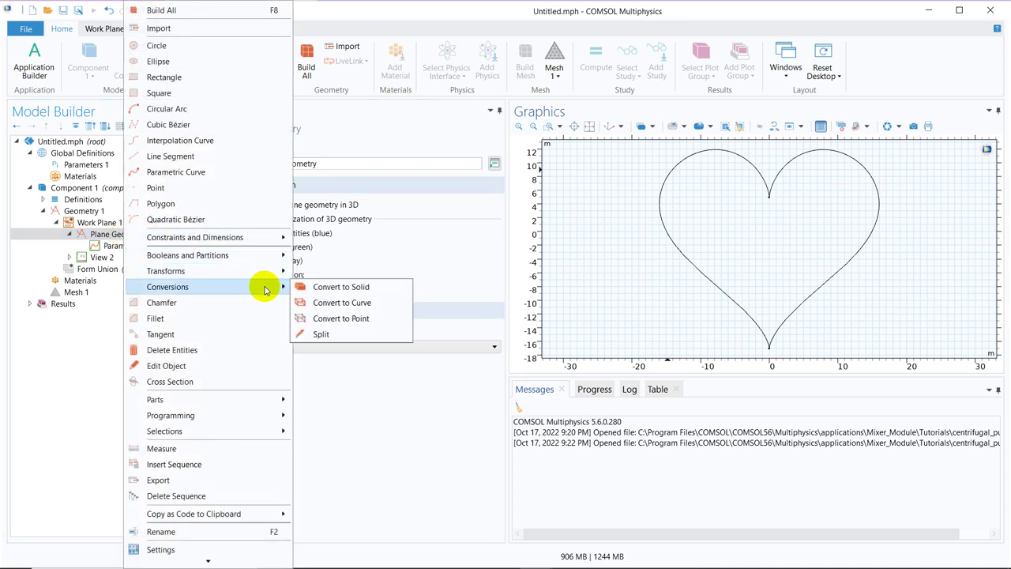
{"action": "left_click", "coordinate": [391, 286]}
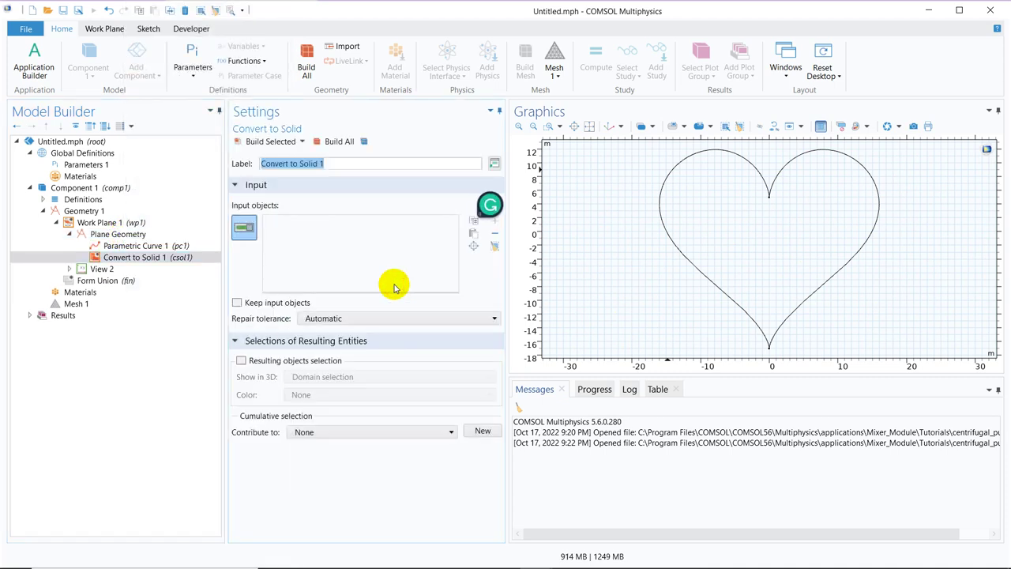
{"action": "left_click", "coordinate": [684, 166]}
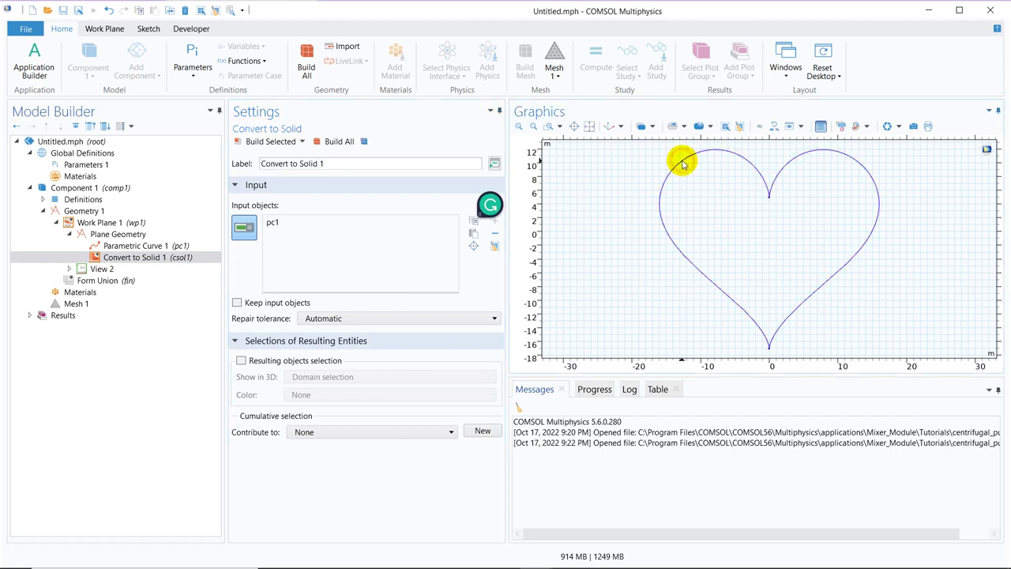
{"action": "left_click", "coordinate": [272, 142]}
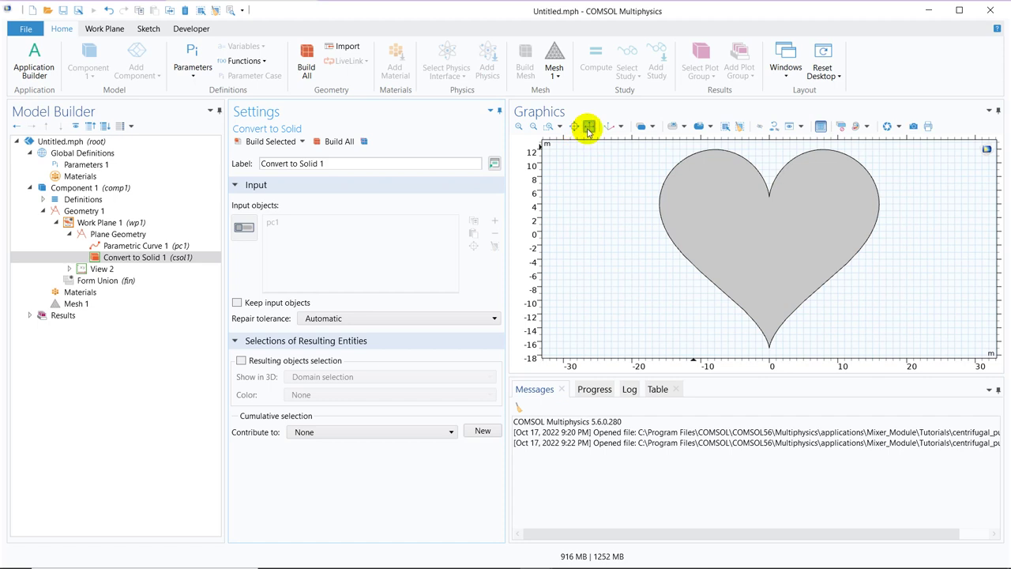
Step: Extrude the heart from Work Plane 1 by a distance of 2 m and build all objects
{"action": "left_click", "coordinate": [121, 223]}
{"action": "right_click", "coordinate": [121, 224]}
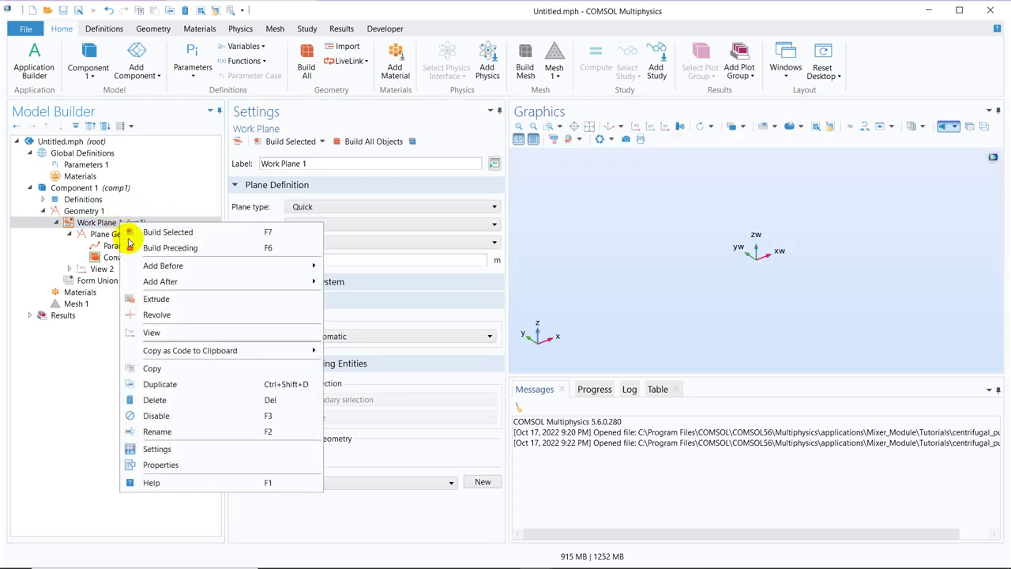
{"action": "left_click", "coordinate": [168, 298]}
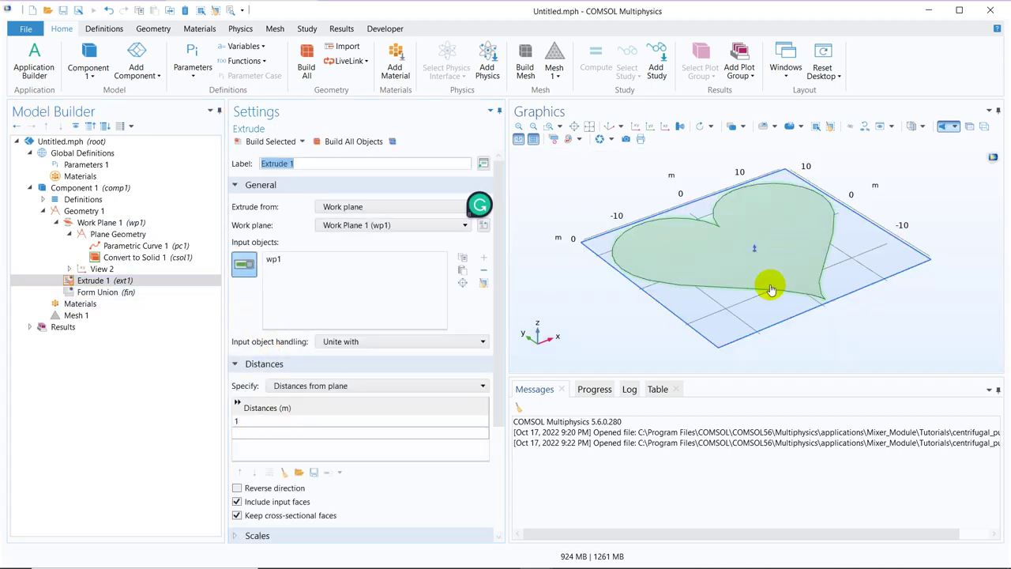
{"action": "double_click", "coordinate": [243, 422]}
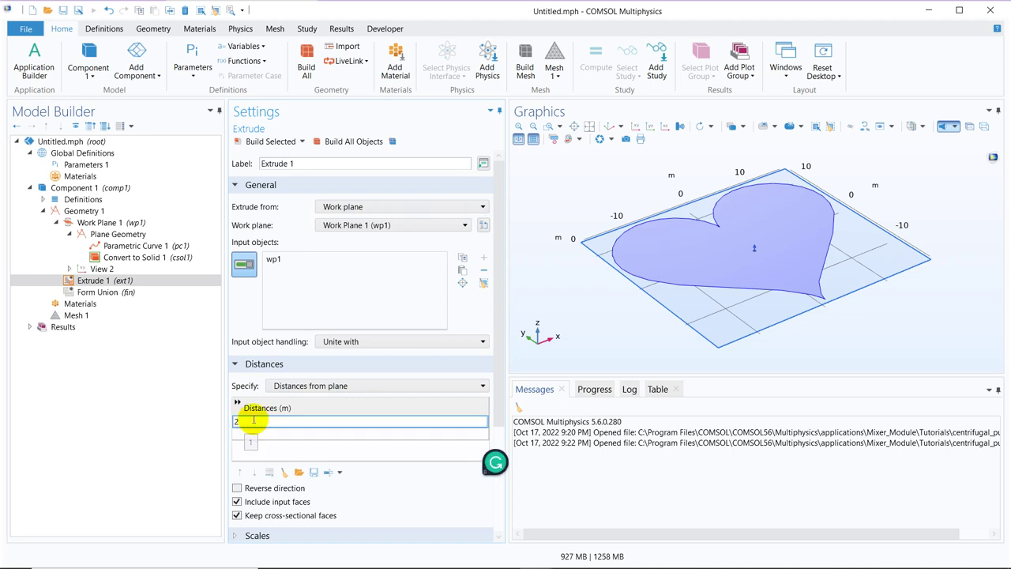
{"action": "left_click", "coordinate": [350, 143]}
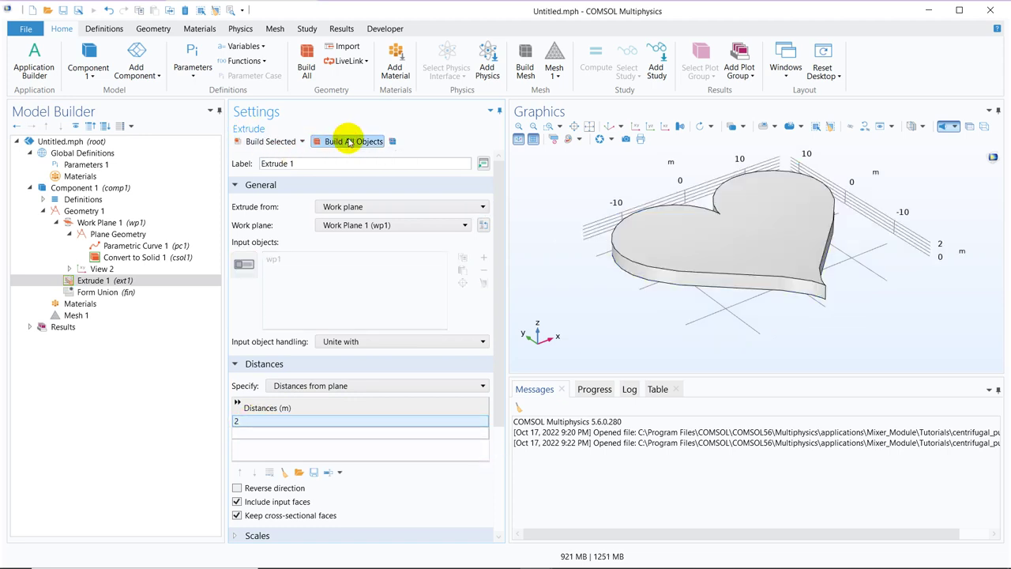
{"action": "left_click", "coordinate": [589, 129]}
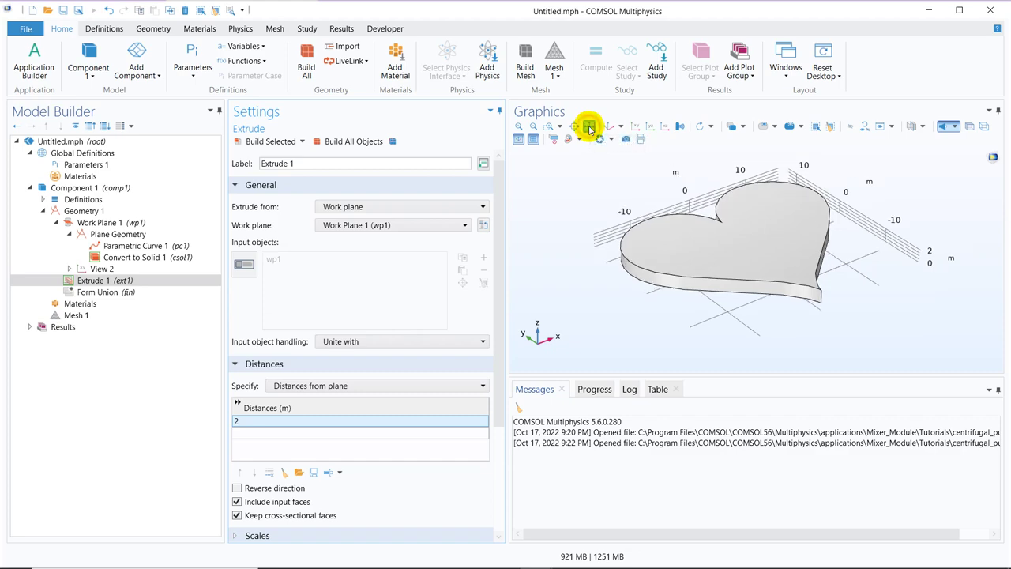
{"action": "left_click_drag", "start_coordinate": [655, 162], "coordinate": [691, 236]}
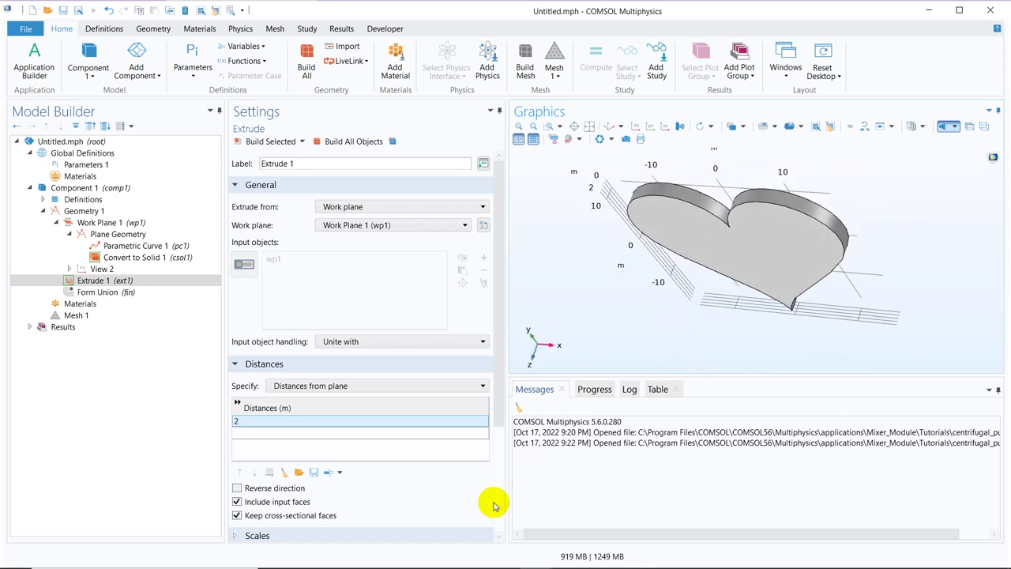
Step: Switch to PowerPoint and review the overview of parametric curves on slide 1
{"action": "mouse_move", "coordinate": [385, 554]}
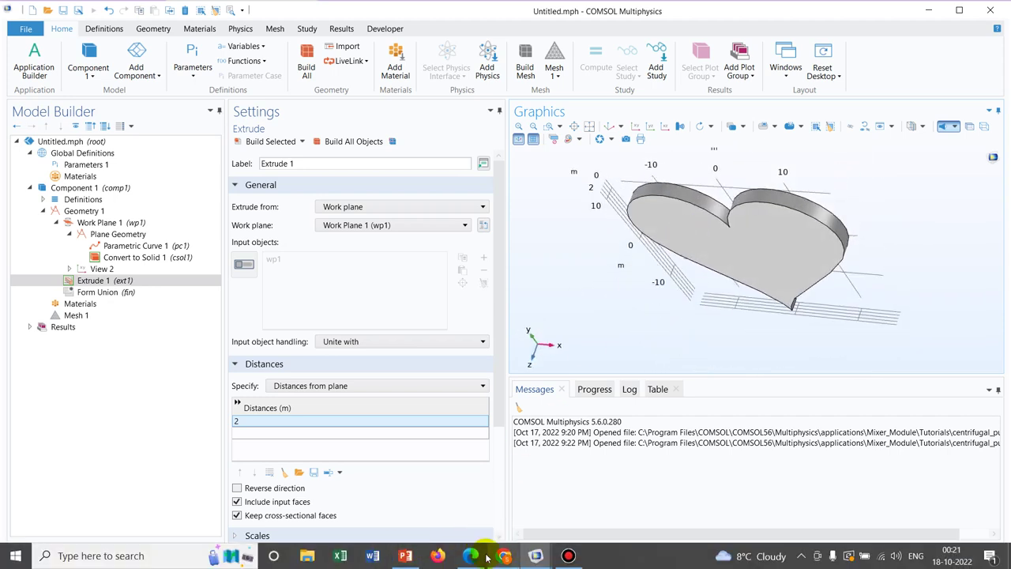
{"action": "left_click", "coordinate": [407, 556]}
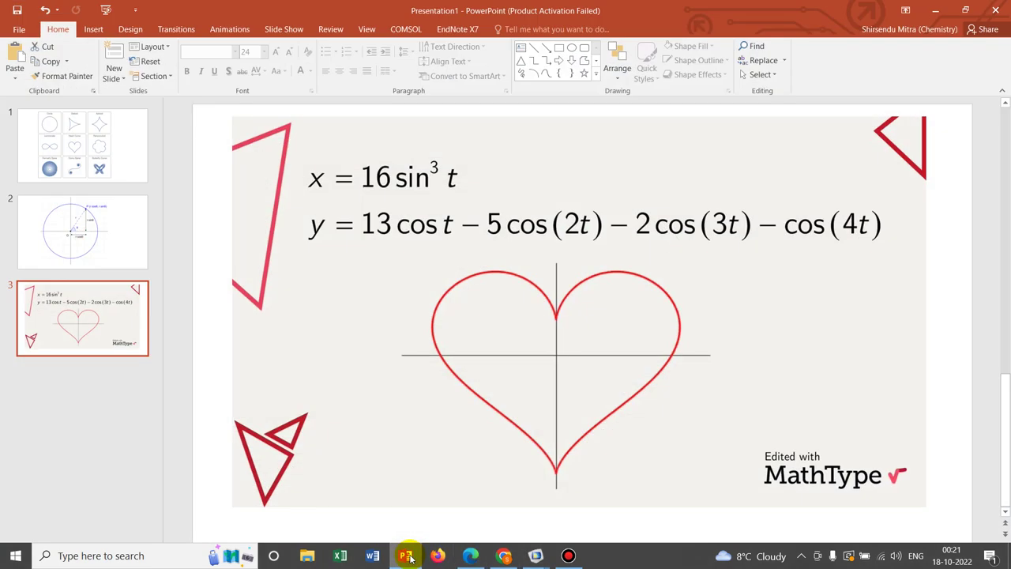
{"action": "left_click", "coordinate": [99, 150]}
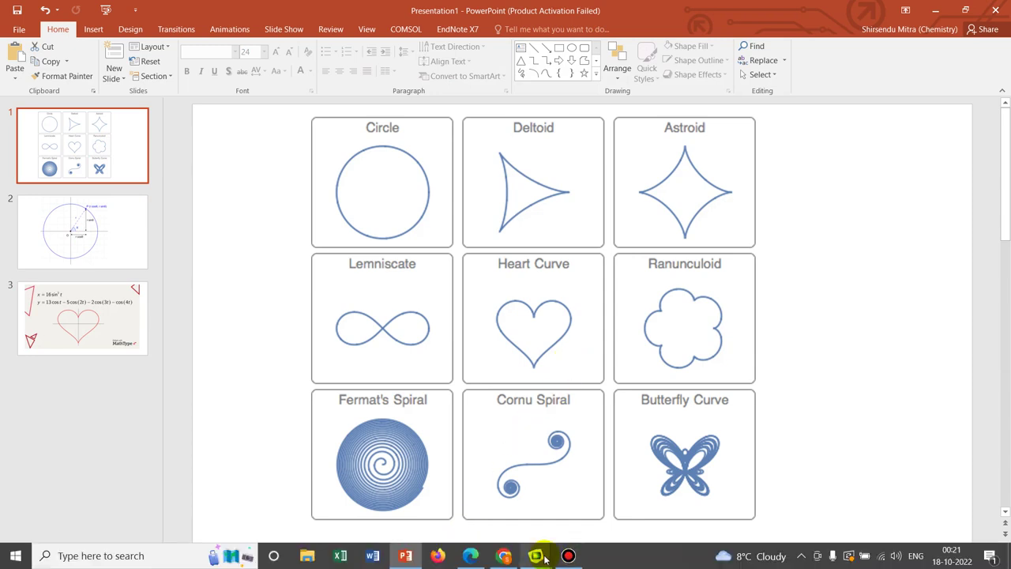
Step: Switch to the second COMSOL window and examine the expressions and plot of Parametric Curve 4
{"action": "mouse_move", "coordinate": [544, 558]}
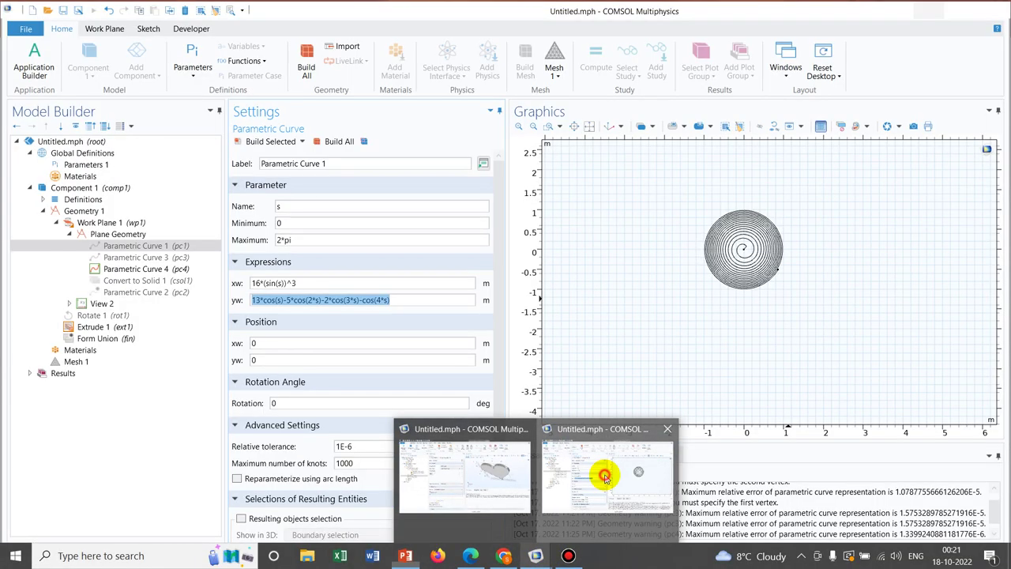
{"action": "left_click", "coordinate": [601, 474]}
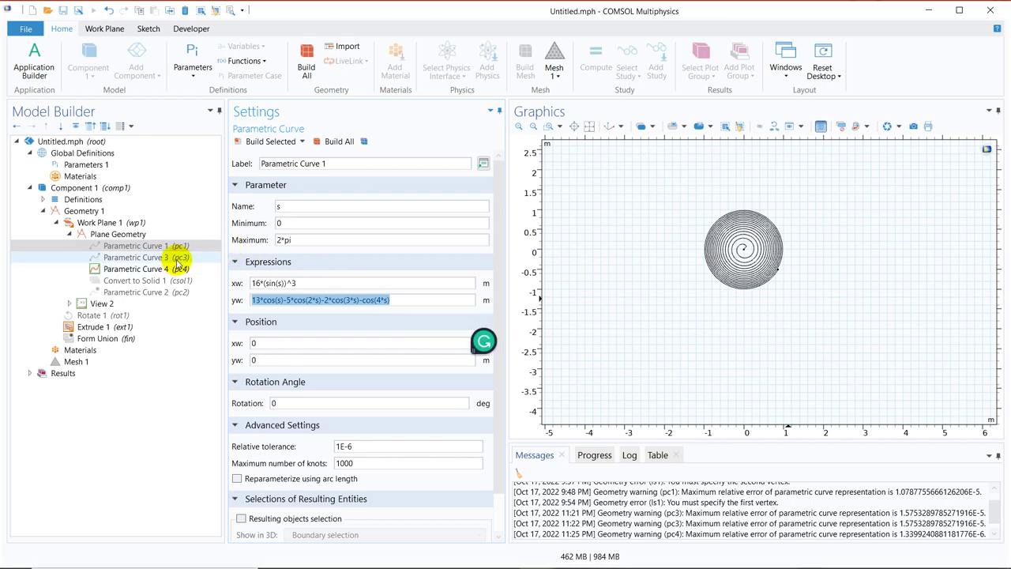
{"action": "left_click", "coordinate": [178, 282]}
{"action": "left_click", "coordinate": [173, 292]}
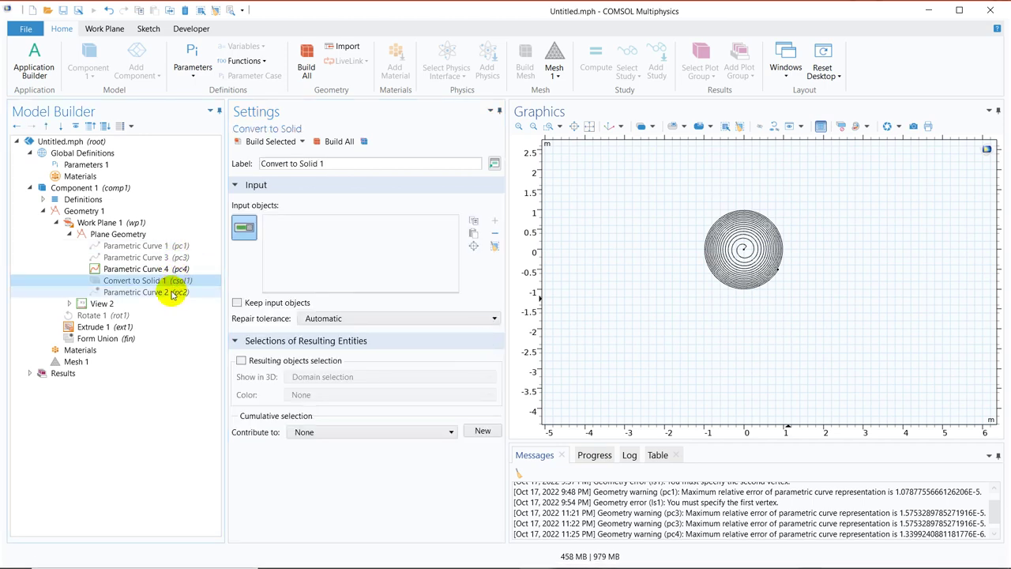
{"action": "left_click", "coordinate": [173, 246]}
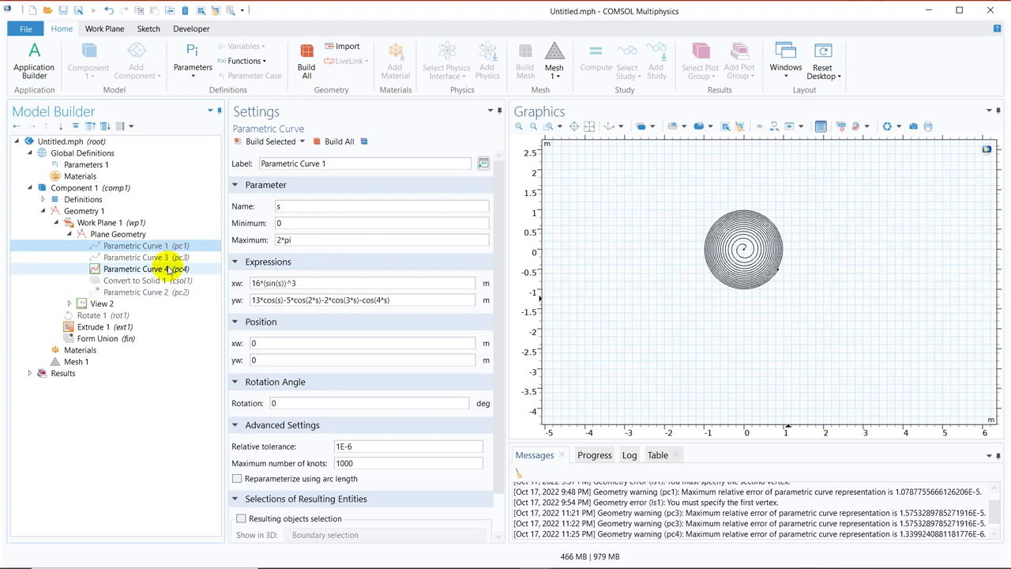
{"action": "left_click", "coordinate": [169, 268]}
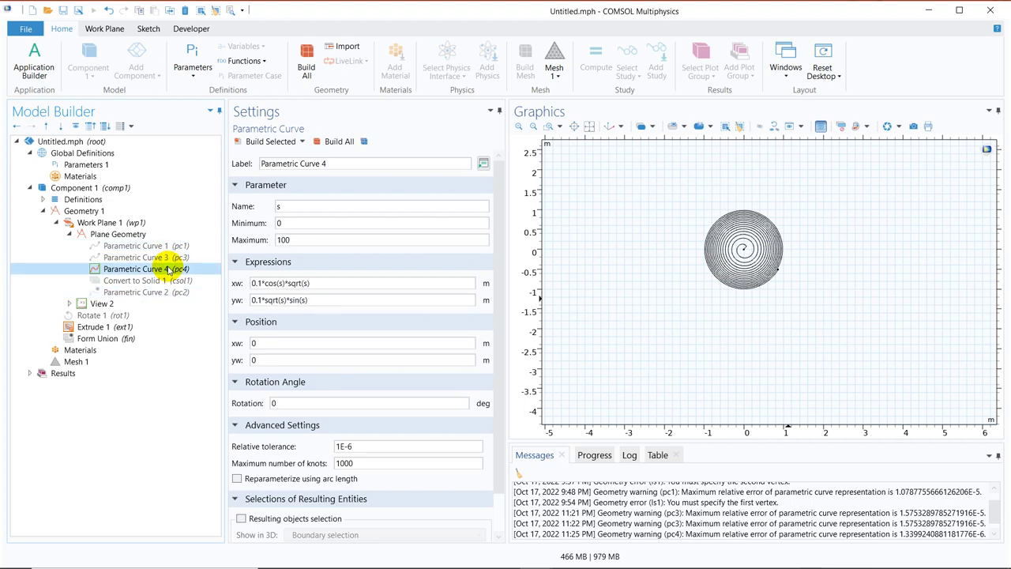
{"action": "triple_click", "coordinate": [335, 282]}
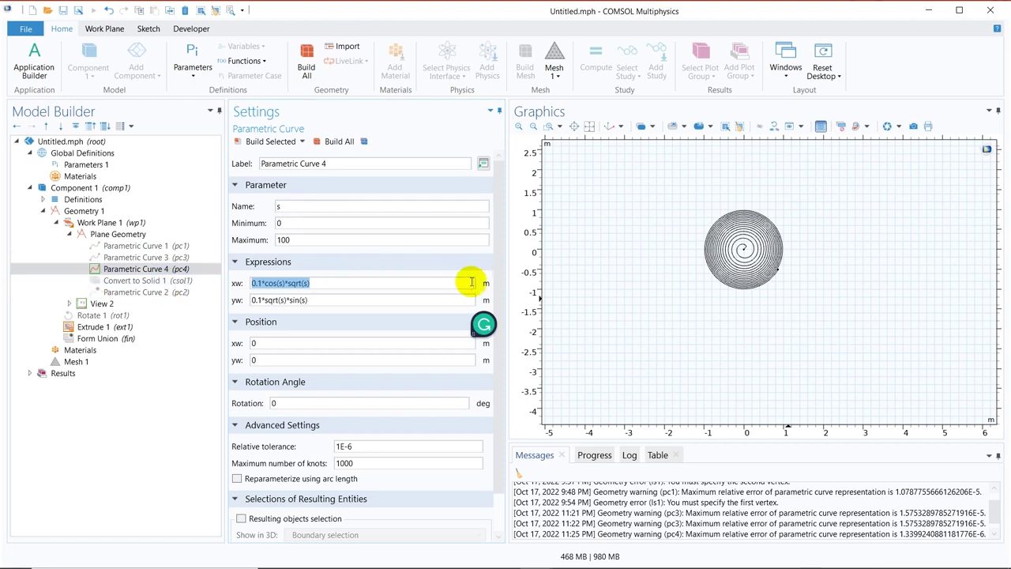
{"action": "left_click", "coordinate": [551, 128]}
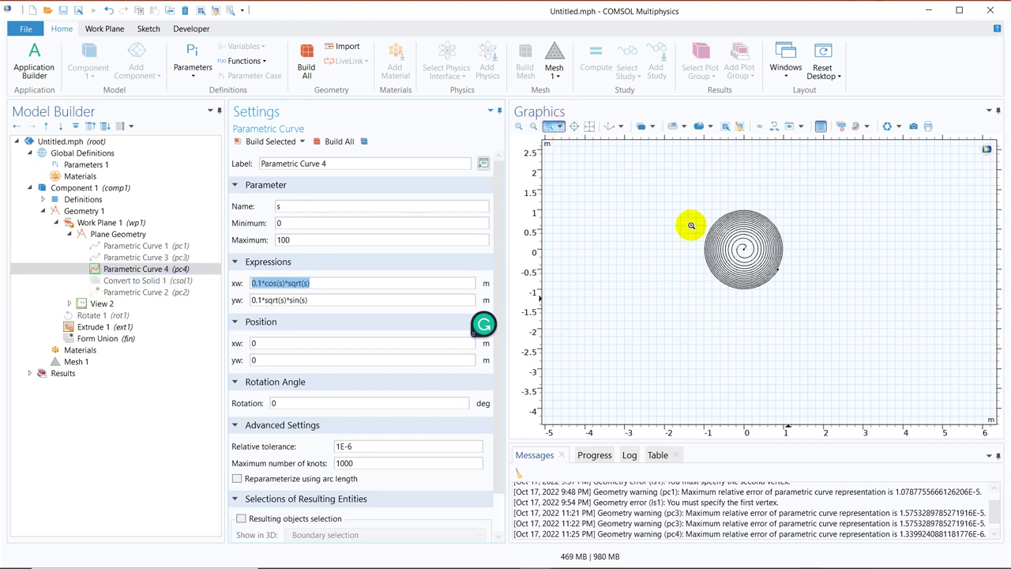
{"action": "left_click", "coordinate": [589, 128]}
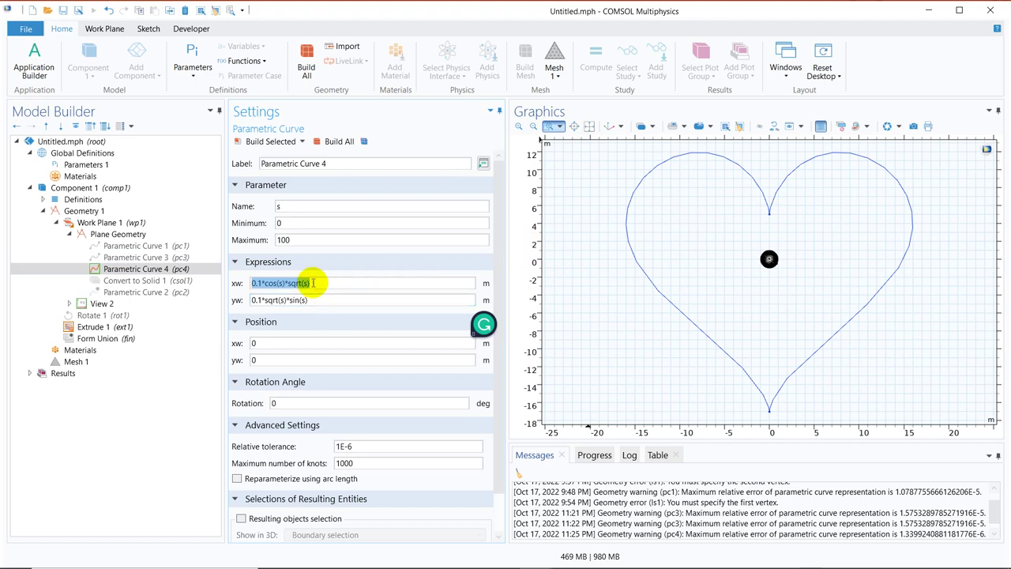
Step: Delete the disabled Parametric Curve 1 and Parametric Curve 3 from the plane geometry
{"action": "left_click", "coordinate": [136, 246]}
{"action": "left_click", "coordinate": [138, 256], "text": "ctrl"}
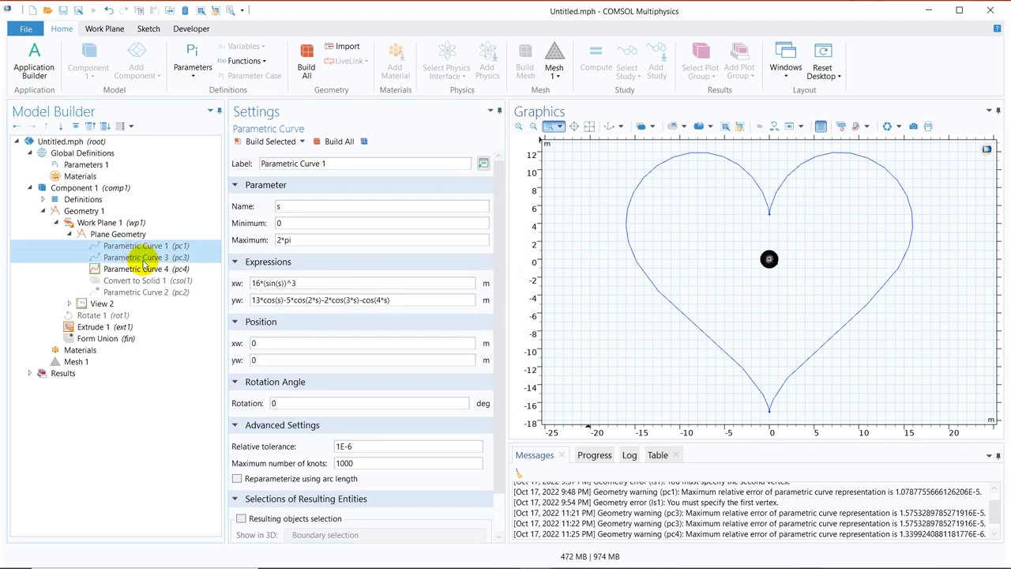
{"action": "right_click", "coordinate": [139, 258]}
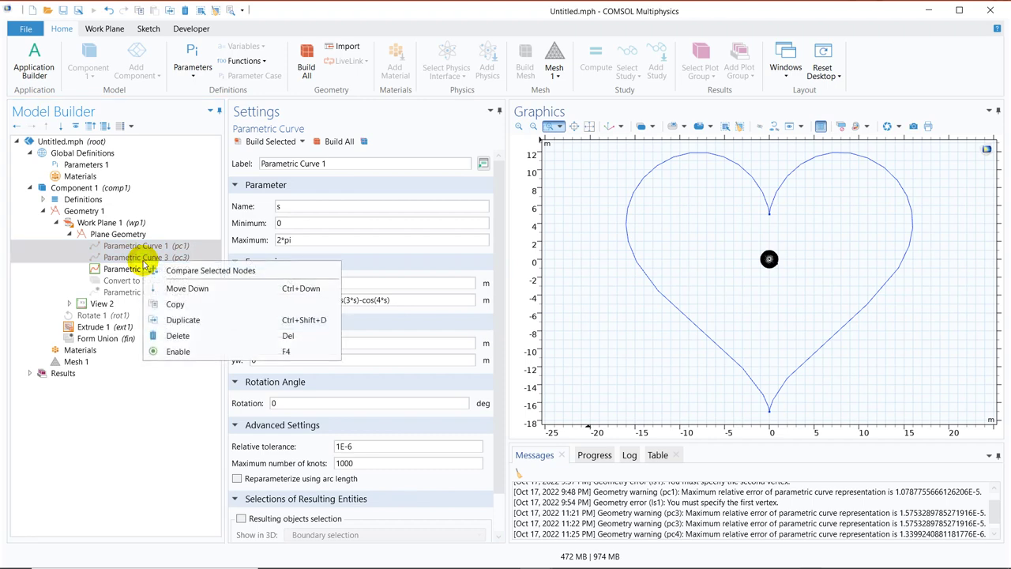
{"action": "left_click", "coordinate": [197, 339]}
{"action": "left_click", "coordinate": [532, 346]}
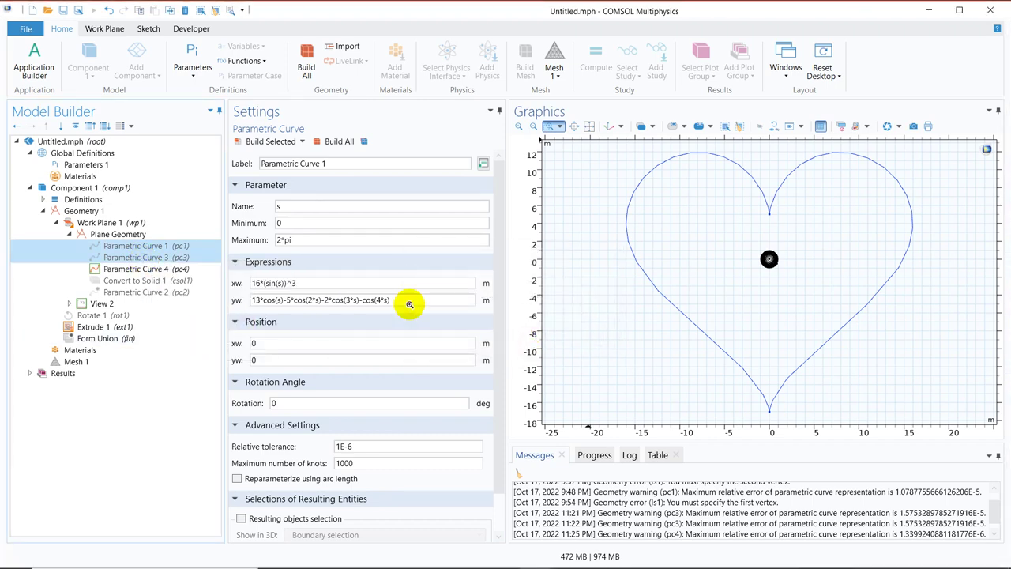
Step: Delete Convert to Solid 1 and Parametric Curve 2 from the plane geometry and rebuild it
{"action": "left_click", "coordinate": [151, 259]}
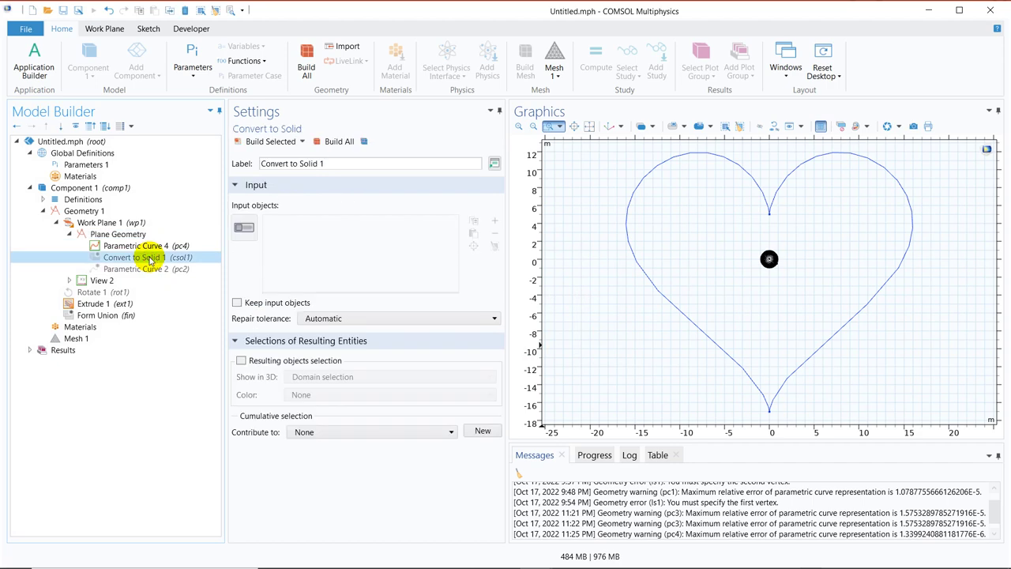
{"action": "left_click", "coordinate": [150, 269], "text": "ctrl"}
{"action": "right_click", "coordinate": [149, 267]}
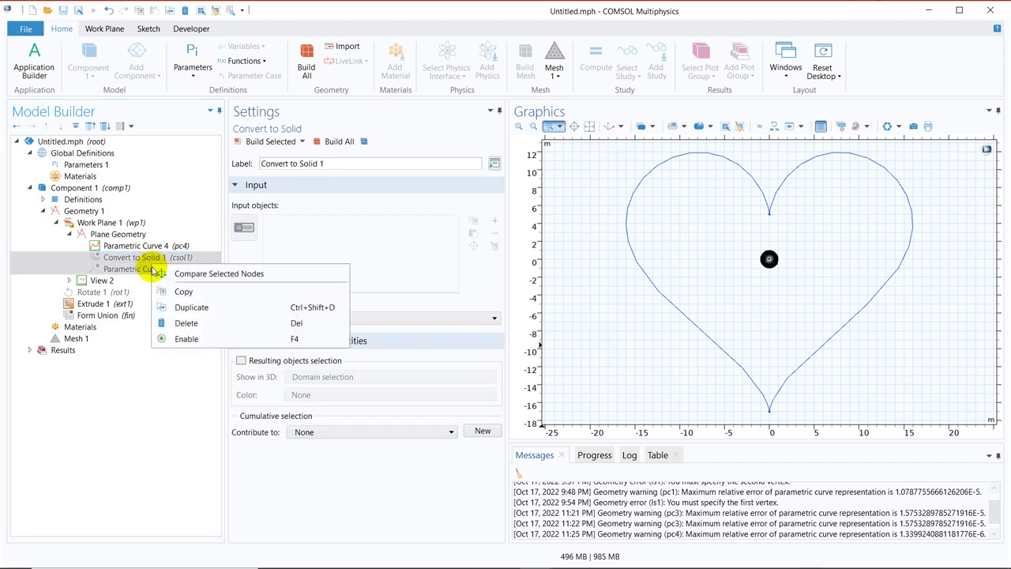
{"action": "left_click", "coordinate": [184, 325]}
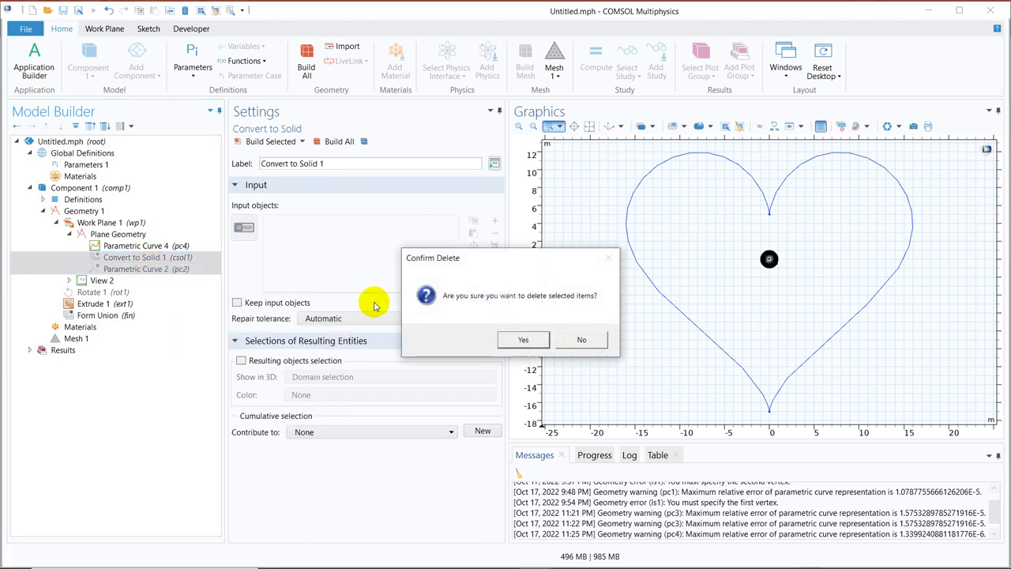
{"action": "left_click", "coordinate": [510, 340]}
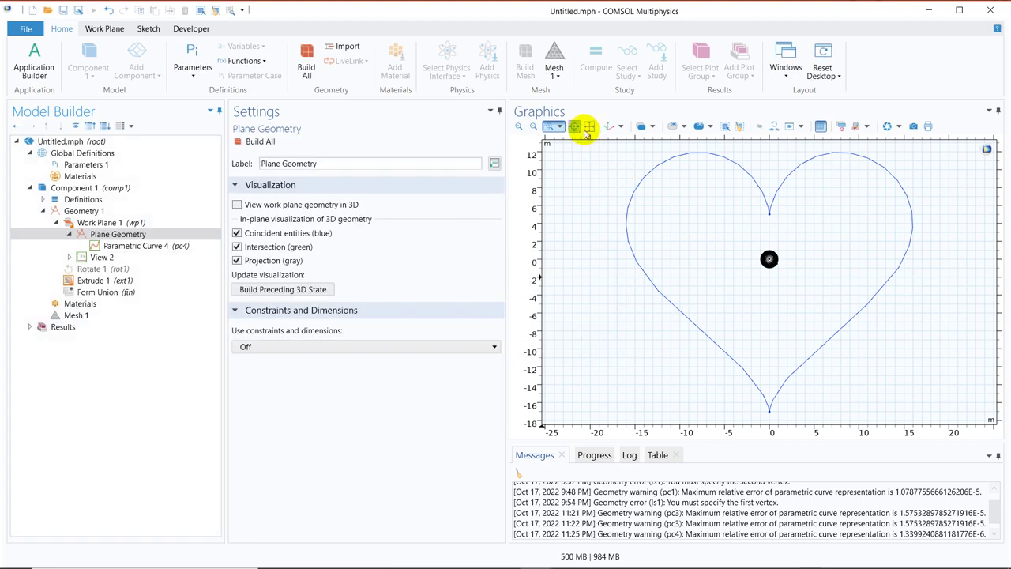
{"action": "left_click", "coordinate": [266, 142]}
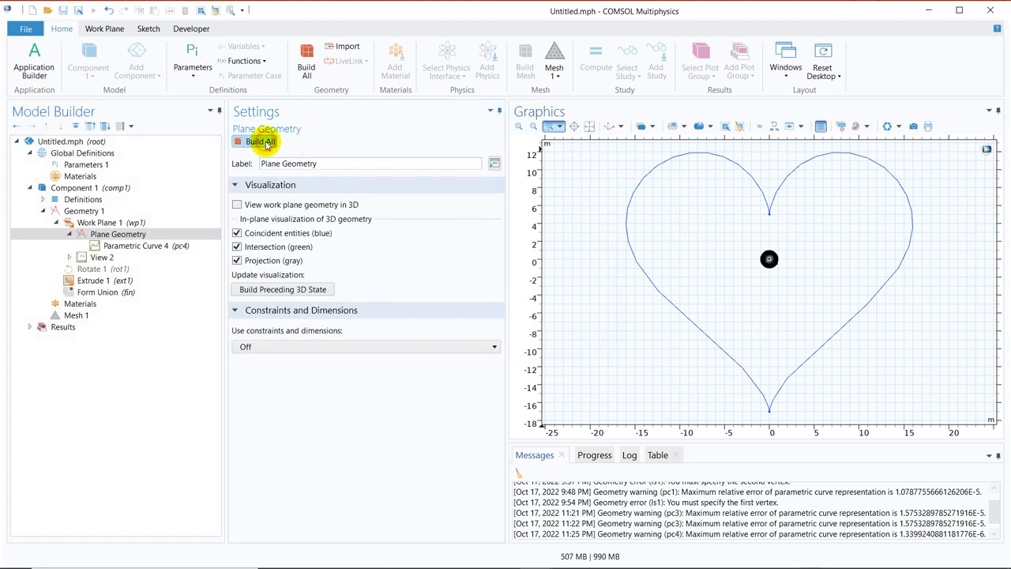
Step: Build Parametric Curve 4 and examine its spiral up close
{"action": "left_click", "coordinate": [153, 245]}
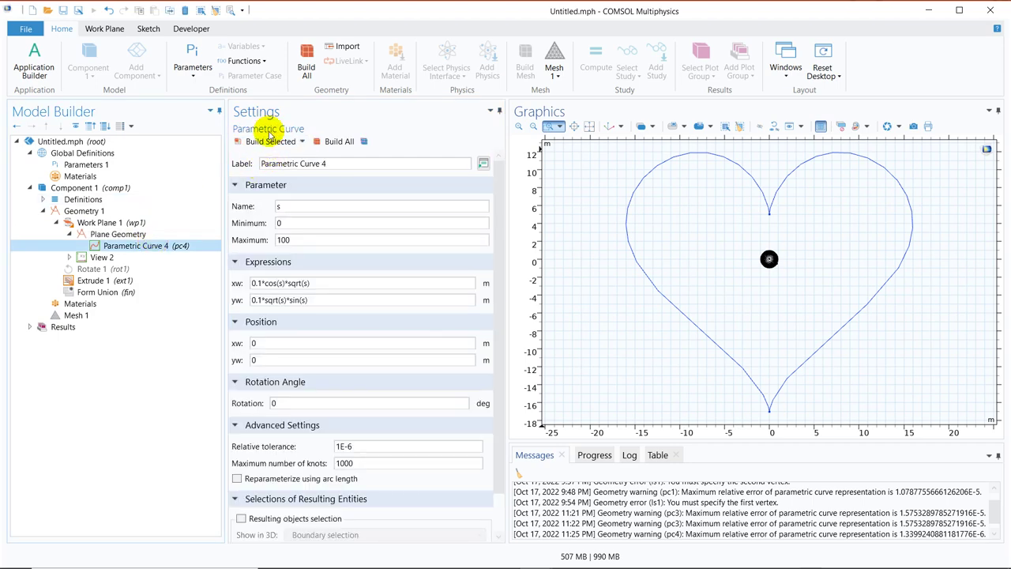
{"action": "left_click", "coordinate": [267, 142]}
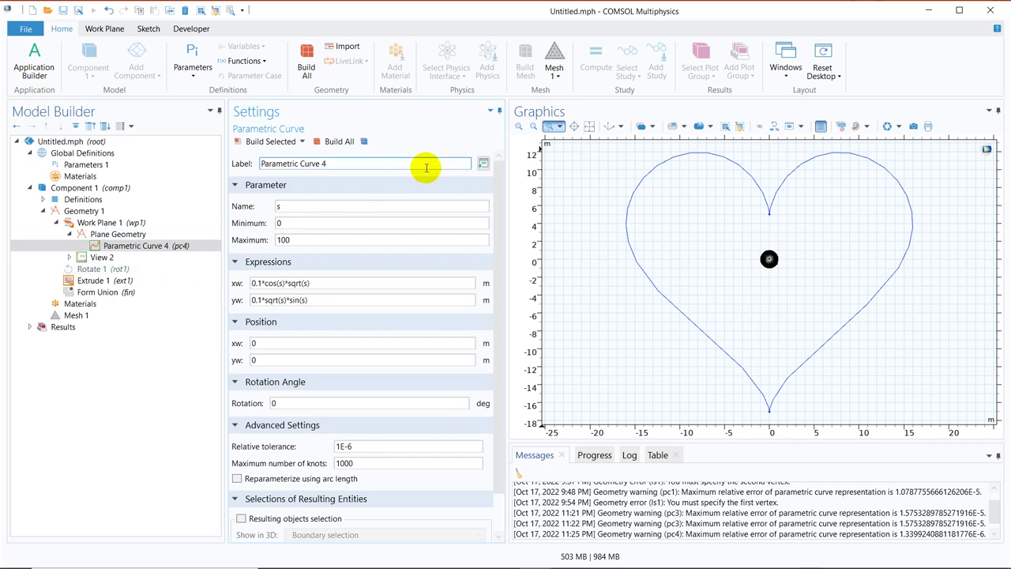
{"action": "left_click", "coordinate": [551, 127]}
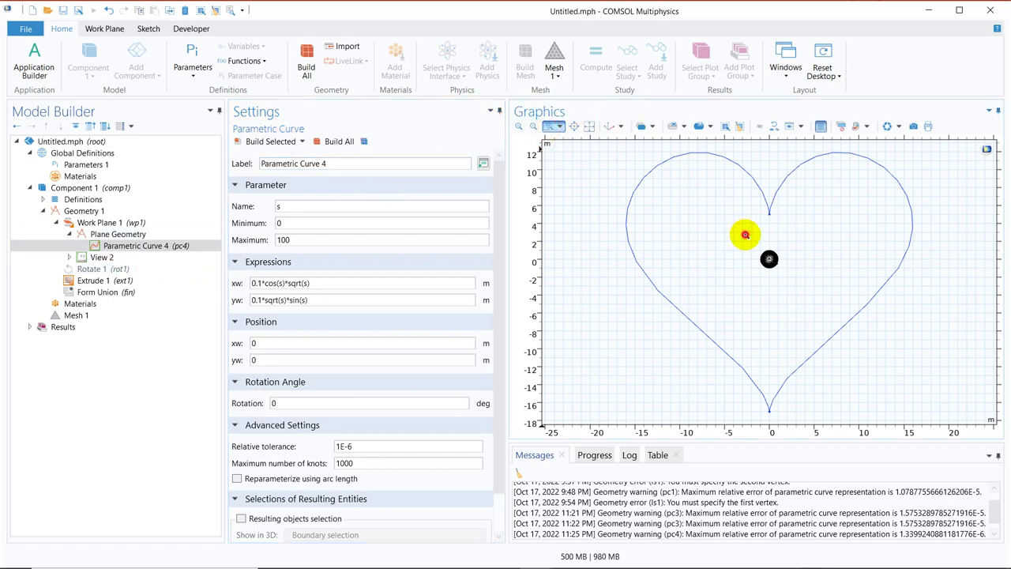
{"action": "left_click_drag", "start_coordinate": [743, 233], "coordinate": [805, 299]}
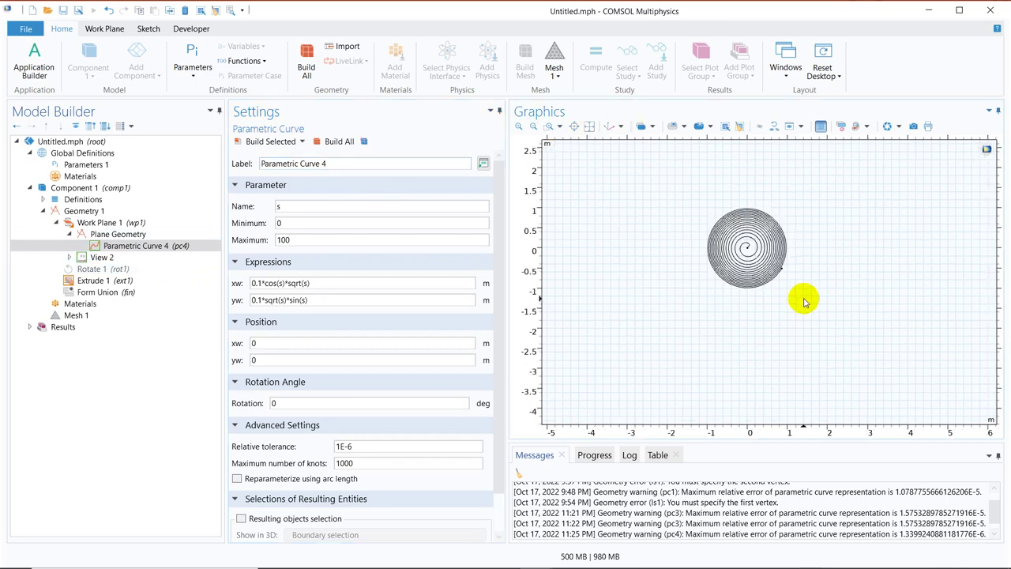
{"action": "left_click", "coordinate": [550, 127]}
{"action": "left_click_drag", "start_coordinate": [687, 191], "coordinate": [804, 301]}
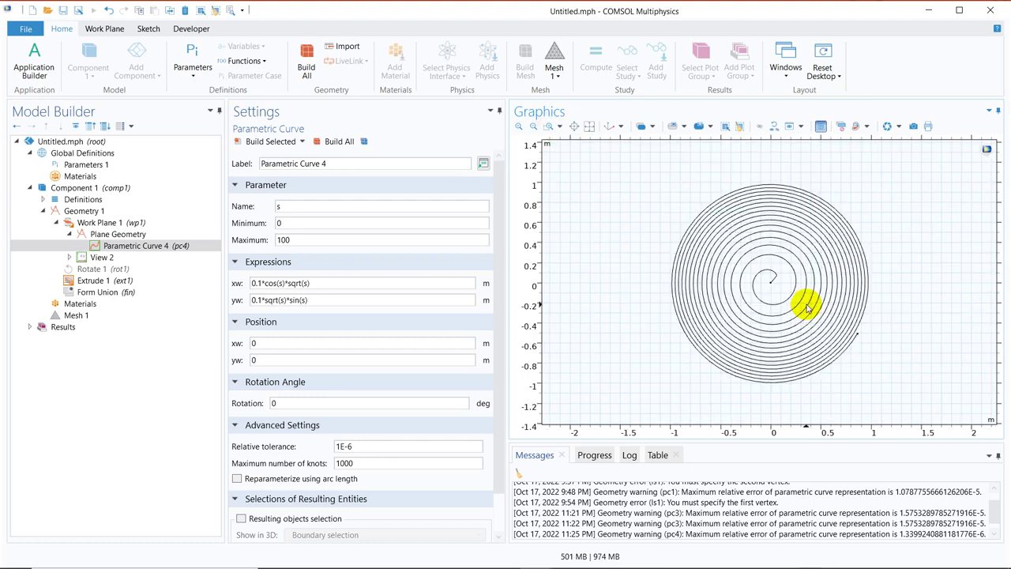
Step: Copy the spiral's xw expression 0.1*cos(s)*sqrt(s) into the xw expression of Parametric Curve 1 in the first COMSOL window
{"action": "left_click", "coordinate": [323, 282]}
{"action": "left_click_drag", "start_coordinate": [323, 282], "coordinate": [192, 277]}
{"action": "key", "text": "ctrl+c"}
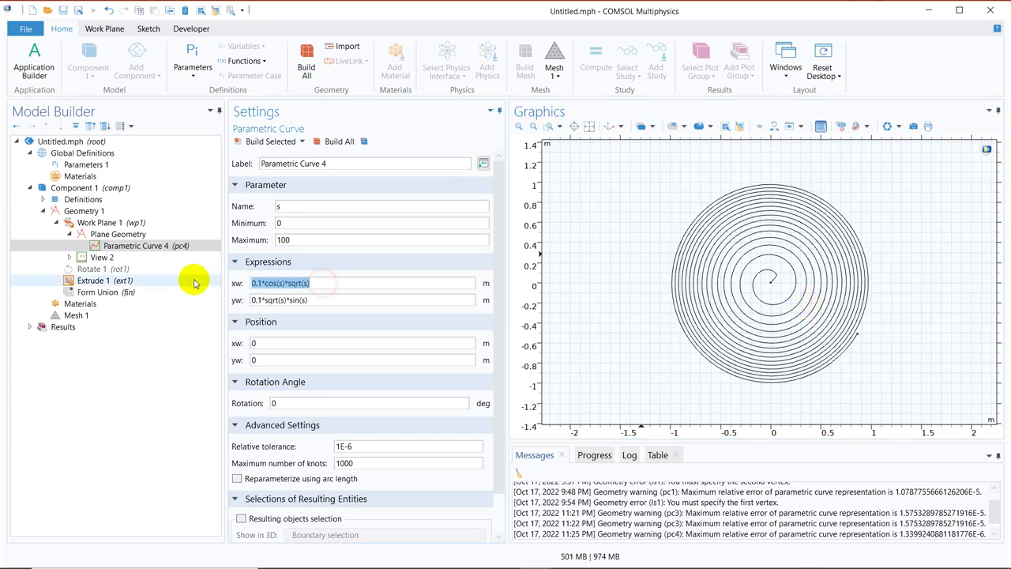
{"action": "mouse_move", "coordinate": [542, 561]}
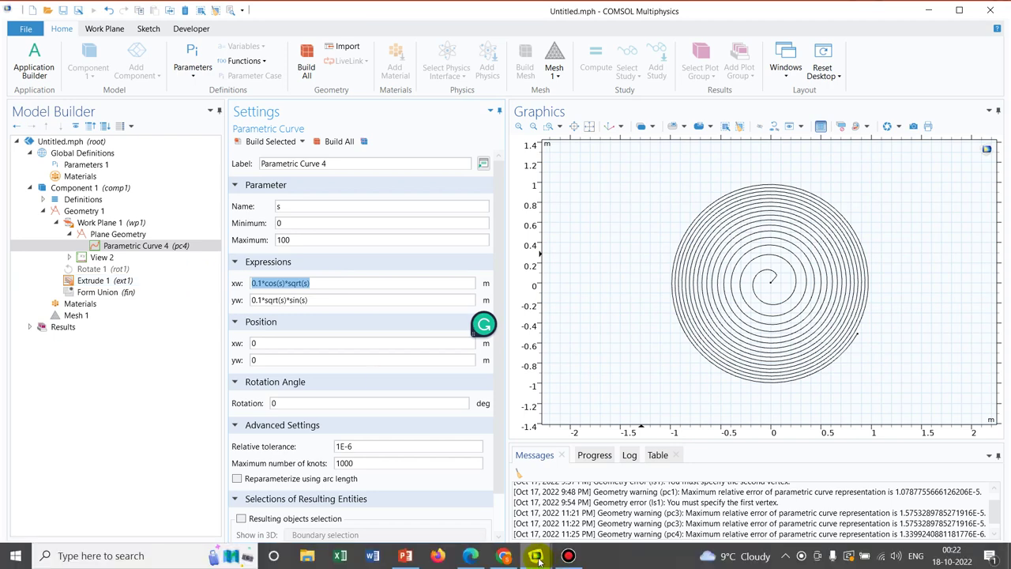
{"action": "left_click", "coordinate": [480, 480]}
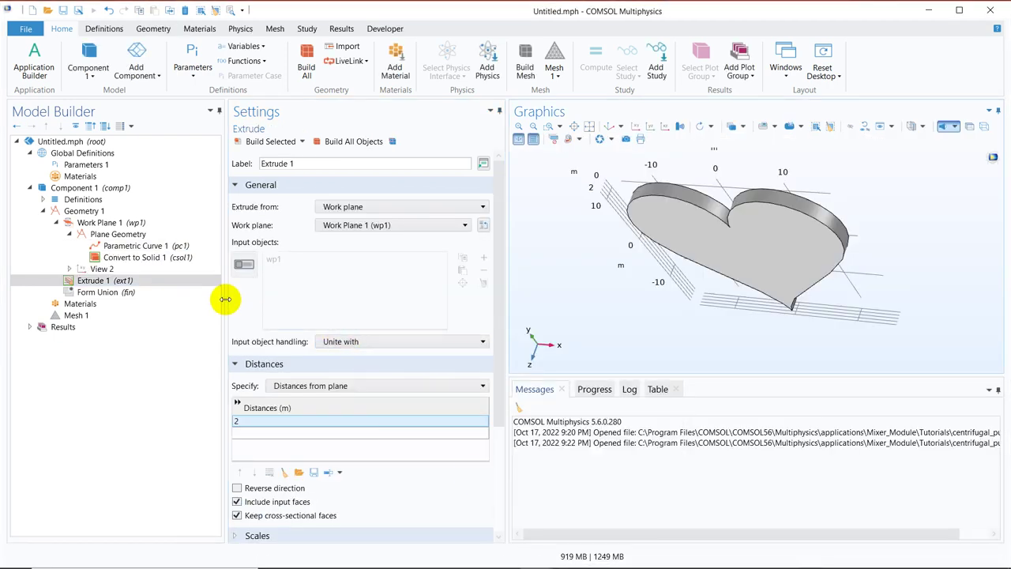
{"action": "left_click", "coordinate": [175, 247]}
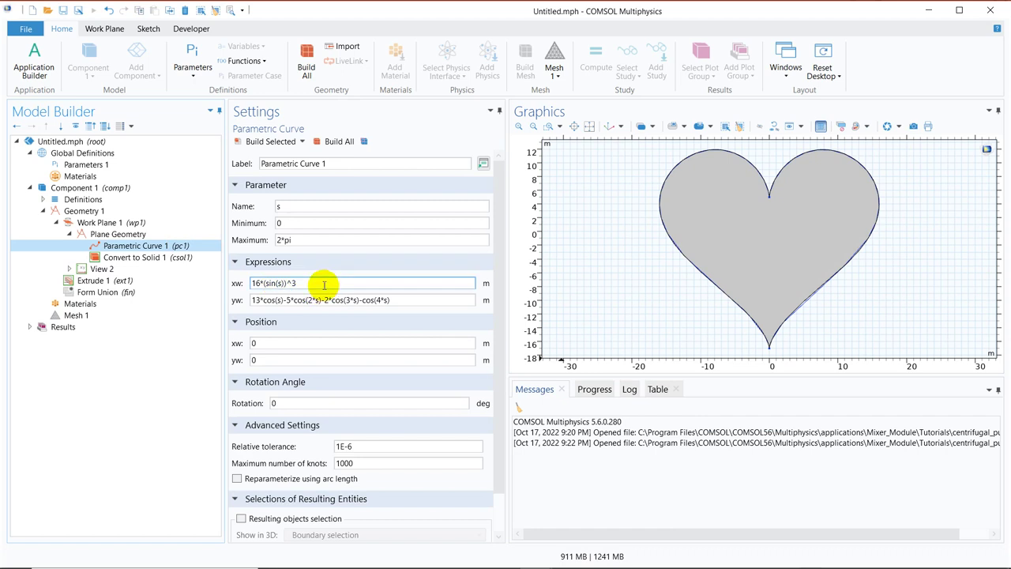
{"action": "left_click_drag", "start_coordinate": [323, 282], "coordinate": [162, 282]}
{"action": "key", "text": "ctrl+v"}
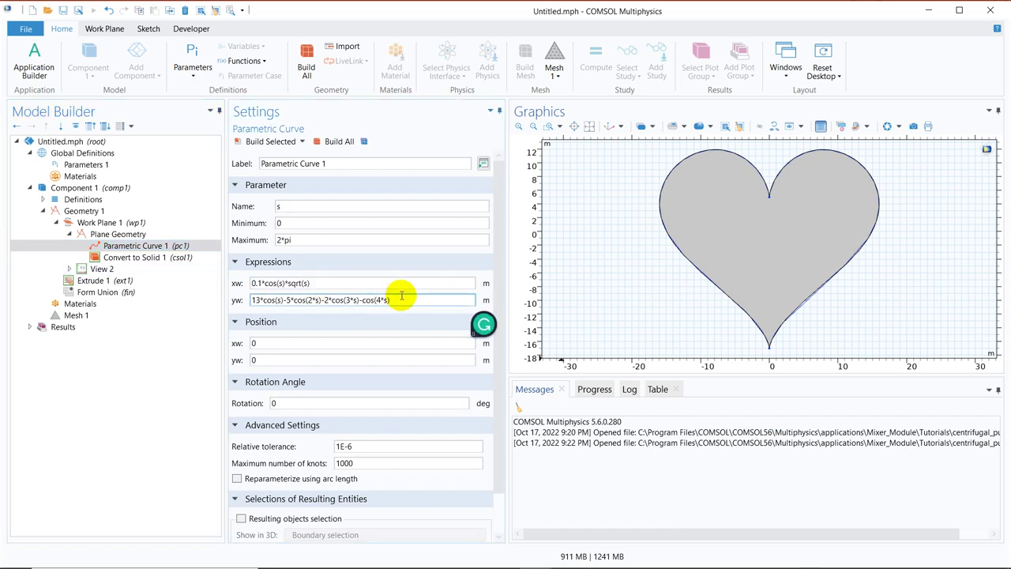
Step: Copy the spiral's yw expression 0.1*sqrt(s)*sin(s) from Parametric Curve 4 in the other COMSOL window into Parametric Curve 1's yw expression
{"action": "left_click_drag", "start_coordinate": [398, 300], "coordinate": [185, 305]}
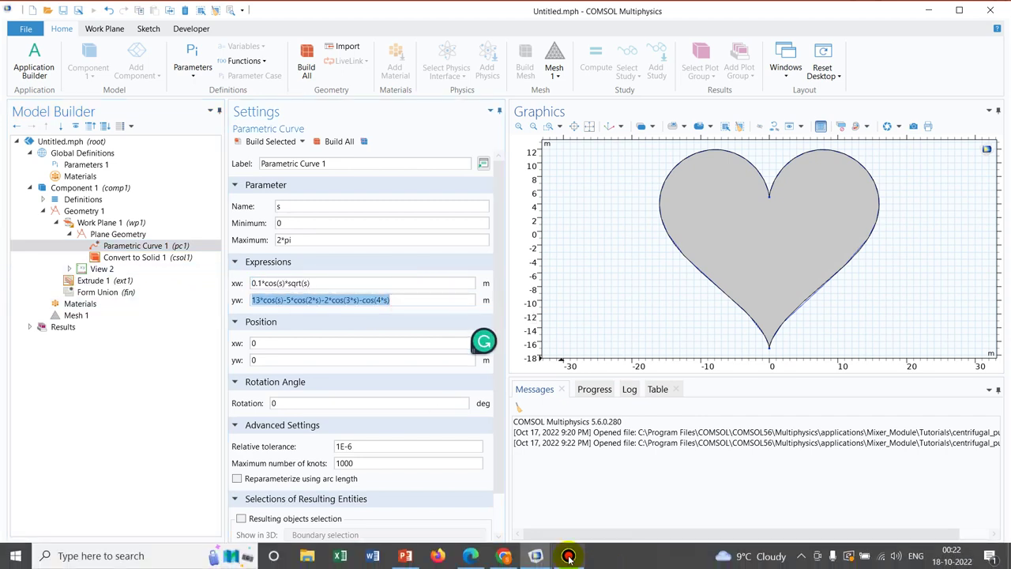
{"action": "mouse_move", "coordinate": [535, 555]}
{"action": "left_click", "coordinate": [624, 470]}
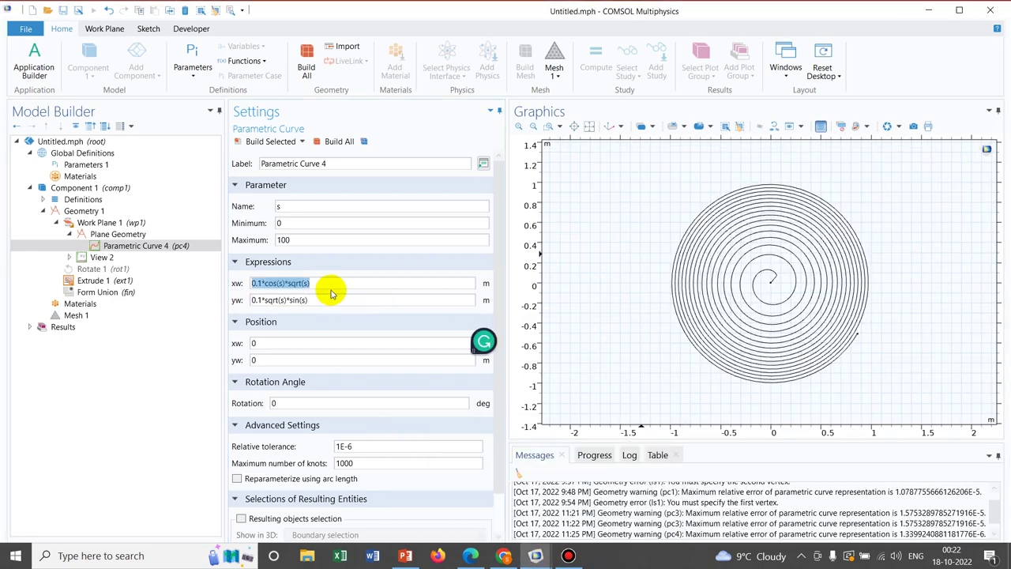
{"action": "left_click_drag", "start_coordinate": [316, 296], "coordinate": [212, 308]}
{"action": "key", "text": "ctrl+c"}
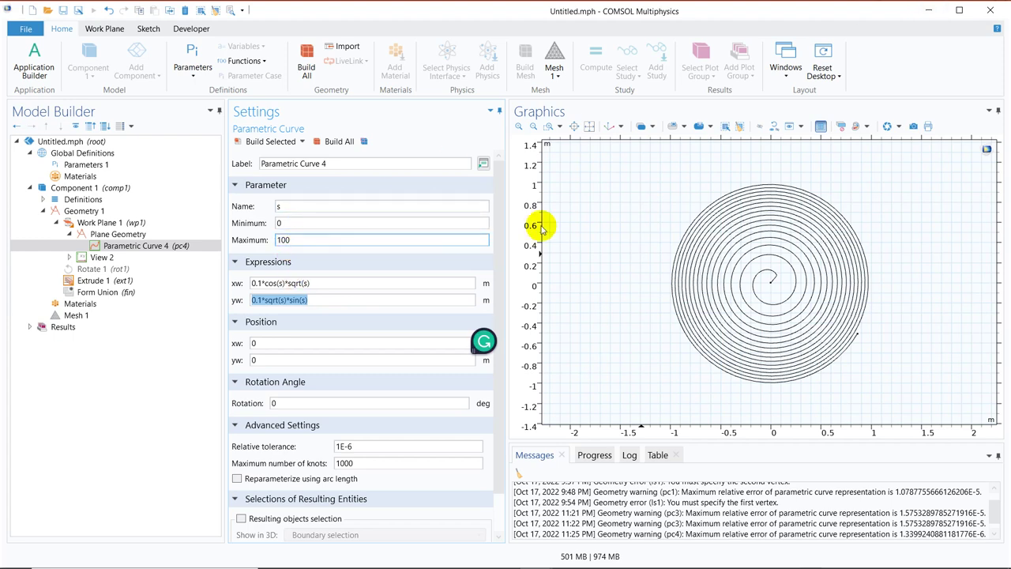
{"action": "left_click", "coordinate": [929, 11]}
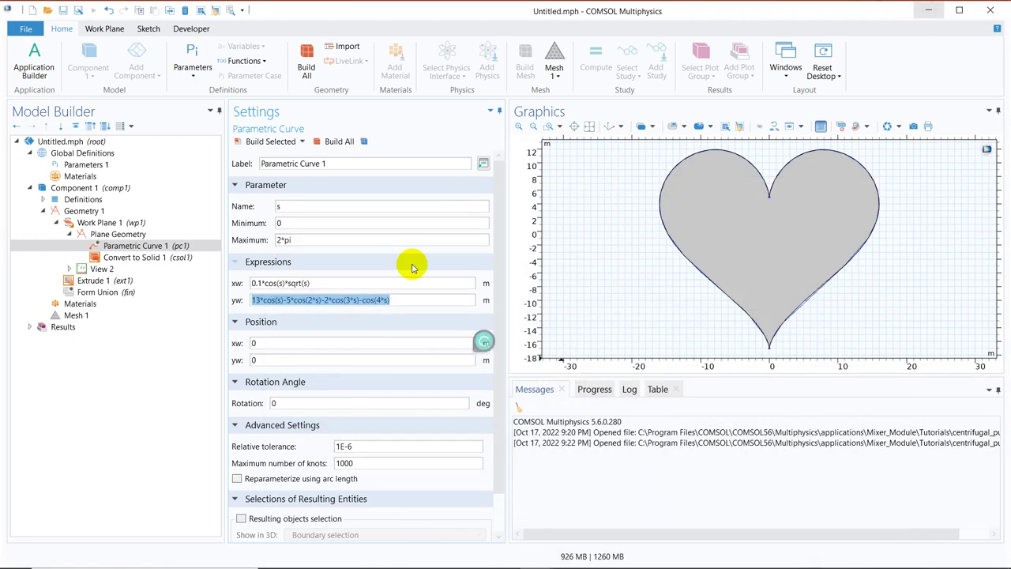
{"action": "key", "text": "ctrl+v"}
Step: Set the parameter maximum of Parametric Curve 1 to 100 and build the curve
{"action": "left_click", "coordinate": [294, 240]}
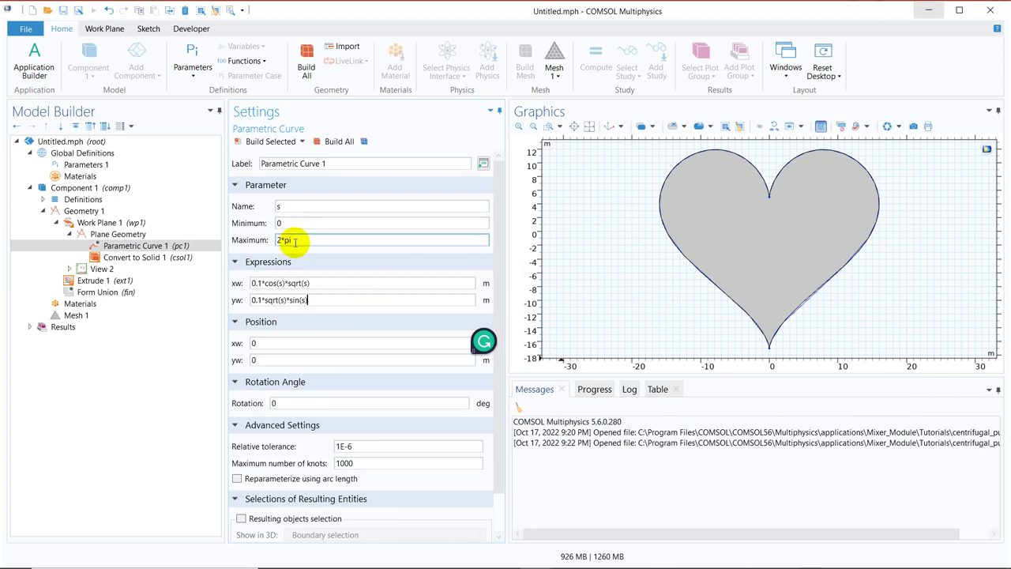
{"action": "left_click_drag", "start_coordinate": [297, 241], "coordinate": [269, 241]}
{"action": "type", "text": "10"}
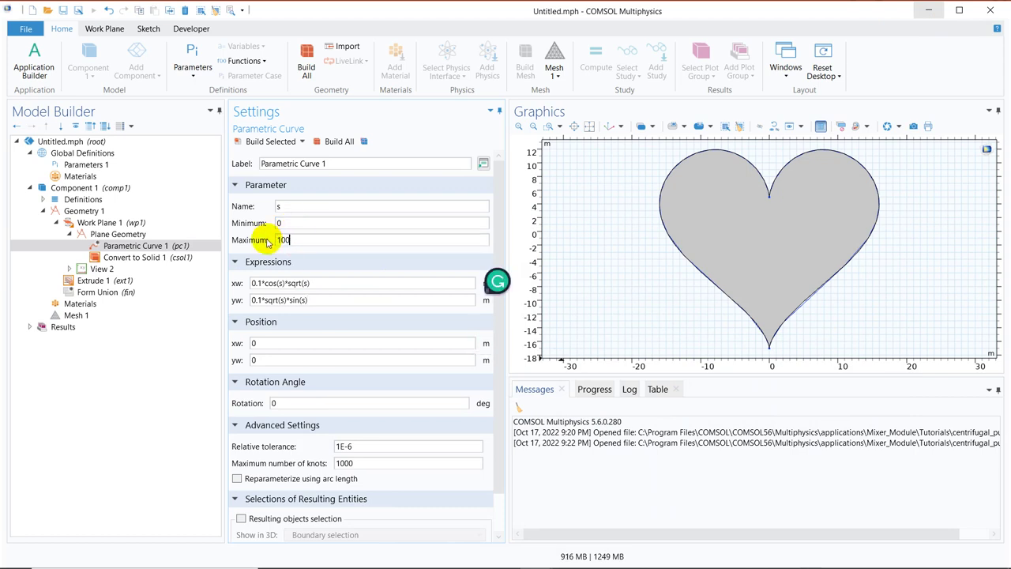
{"action": "type", "text": "0"}
{"action": "left_click", "coordinate": [270, 142]}
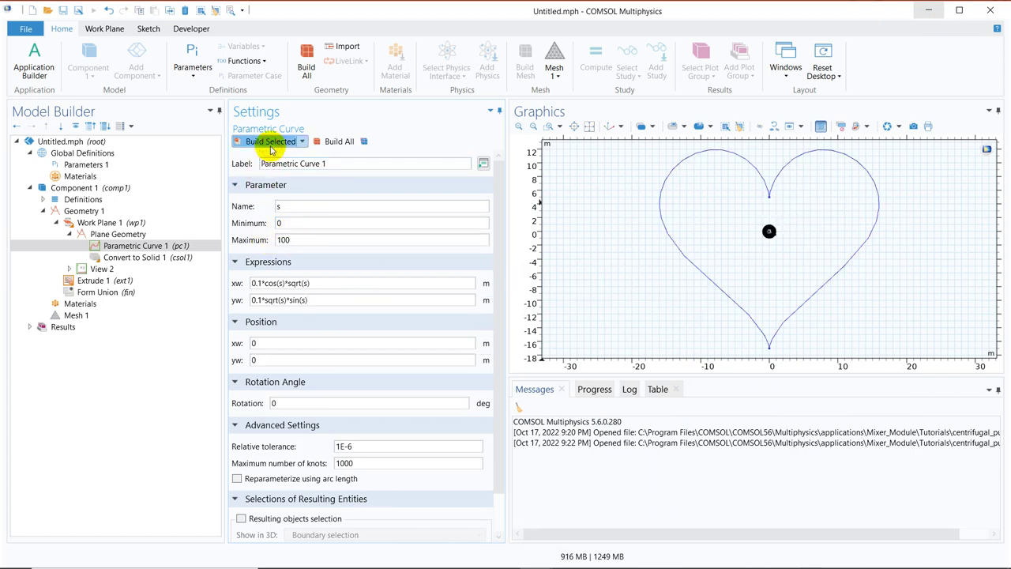
Step: Examine the windings of the spiral at the origin up close
{"action": "left_click", "coordinate": [548, 127]}
{"action": "left_click_drag", "start_coordinate": [751, 207], "coordinate": [778, 247]}
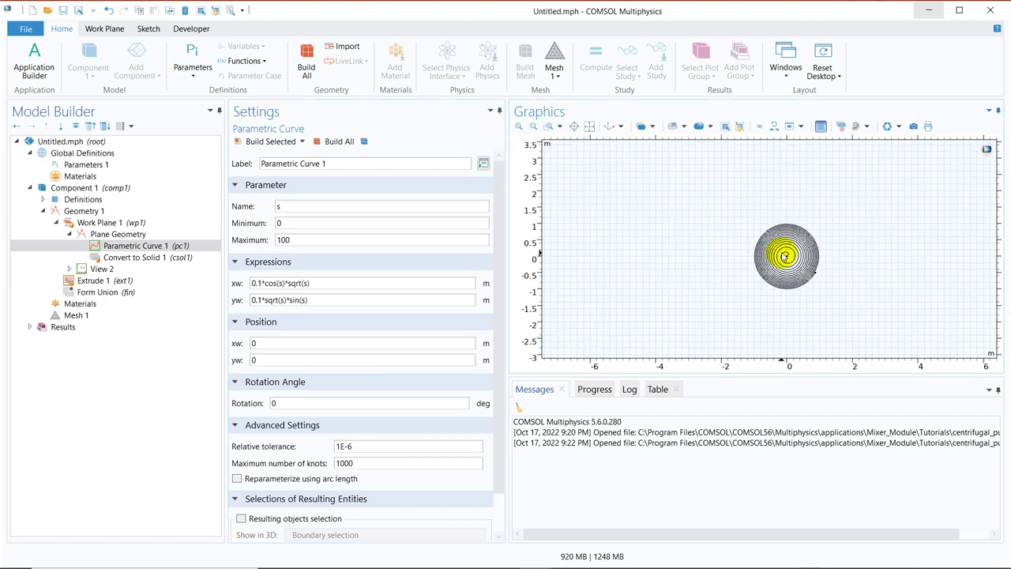
{"action": "left_click", "coordinate": [549, 126]}
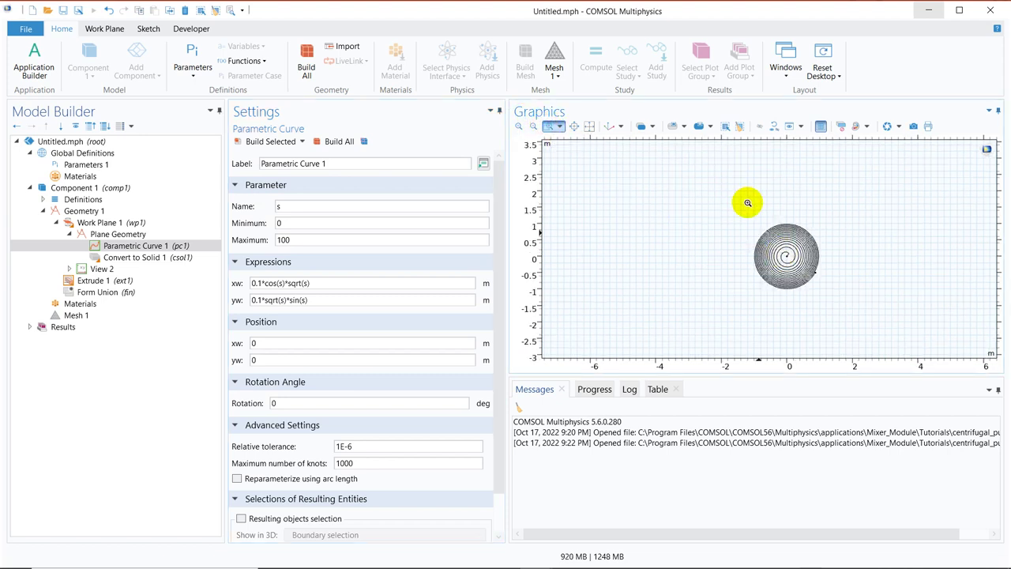
{"action": "left_click_drag", "start_coordinate": [748, 201], "coordinate": [847, 326]}
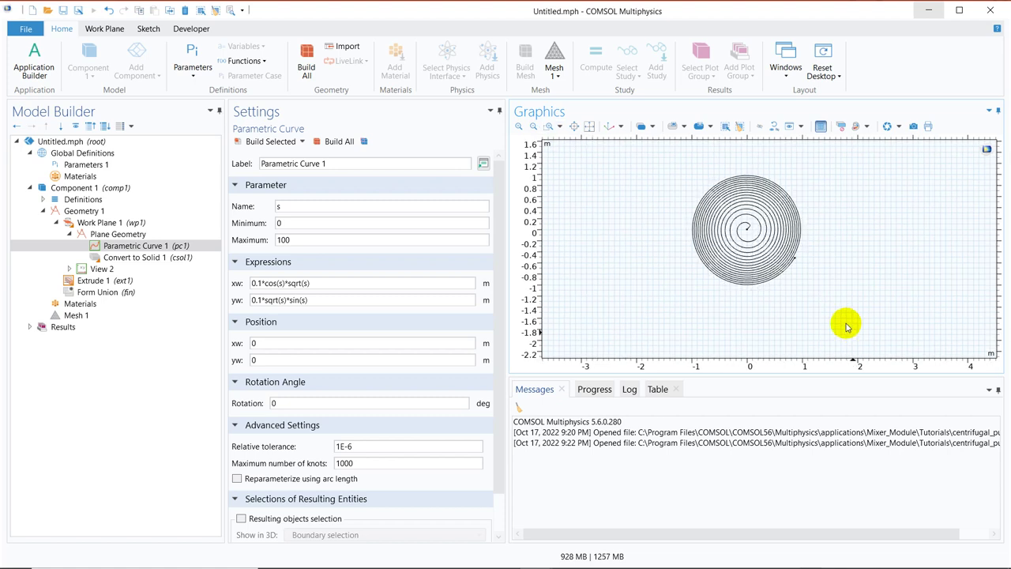
{"action": "left_click", "coordinate": [551, 126]}
{"action": "left_click_drag", "start_coordinate": [672, 163], "coordinate": [833, 309]}
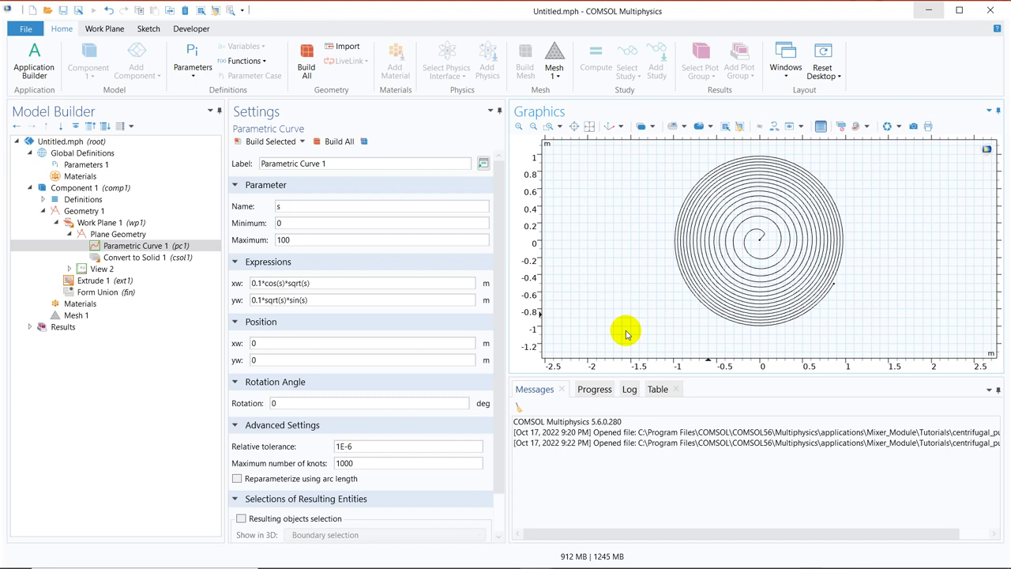
{"action": "left_click", "coordinate": [459, 363]}
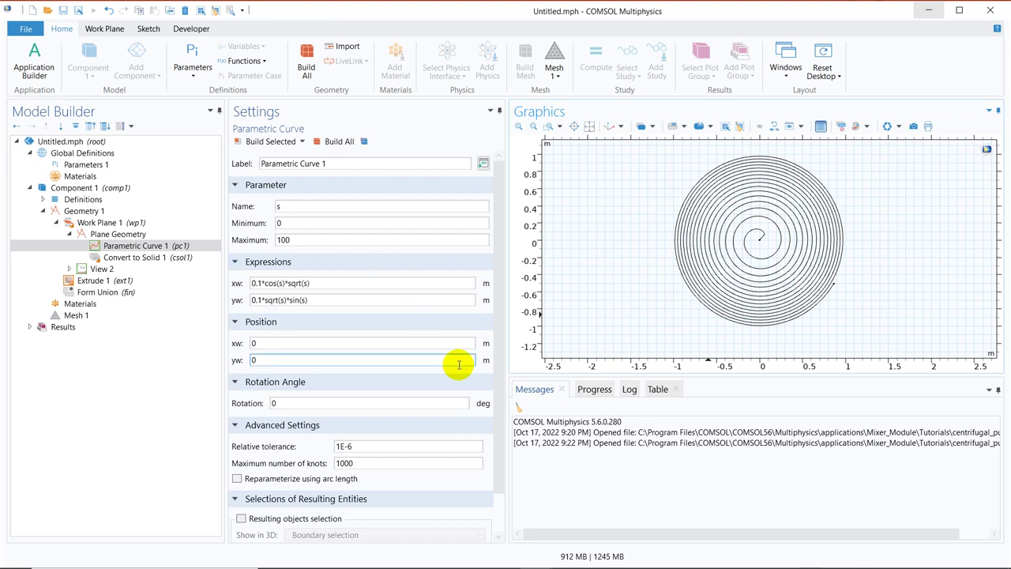
{"action": "mouse_move", "coordinate": [439, 5]}
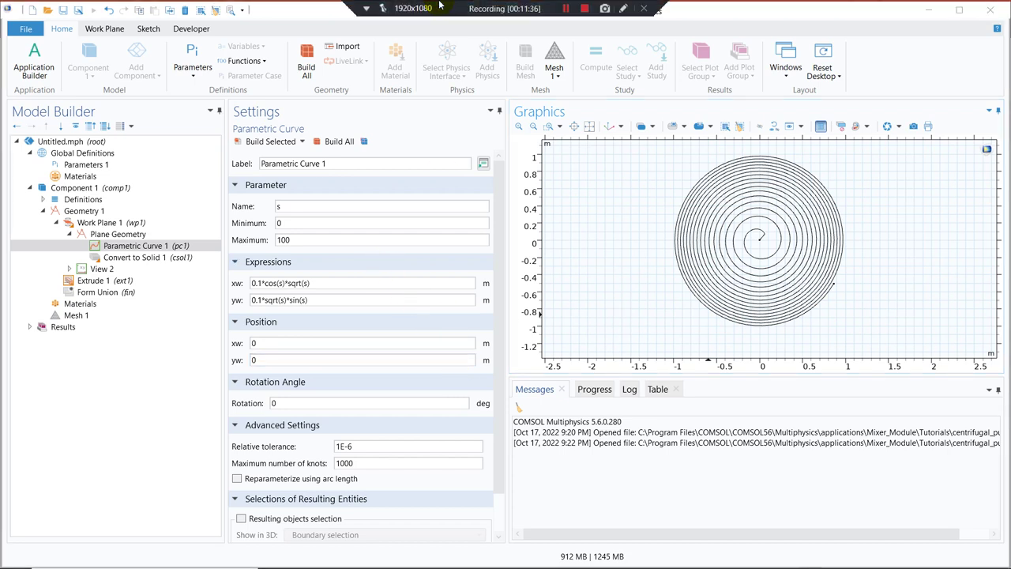